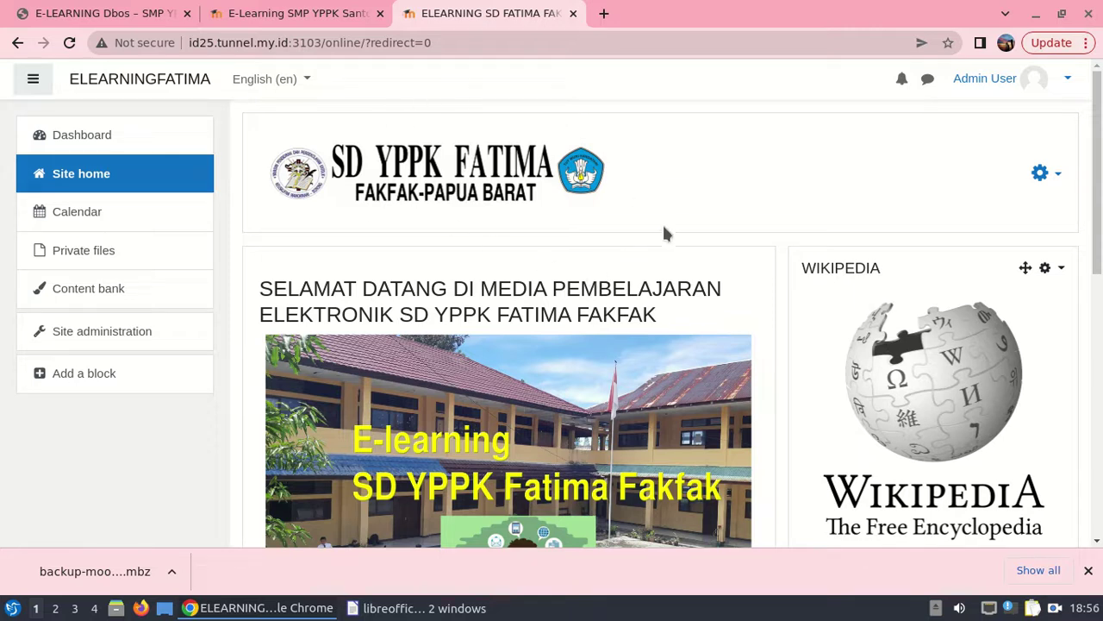
Switch to the Untitled 1 document in LibreOffice Writer and read through the "Pergerakan Hewan Melata" passage and its two multiple-choice questions.
left_click(457, 607)
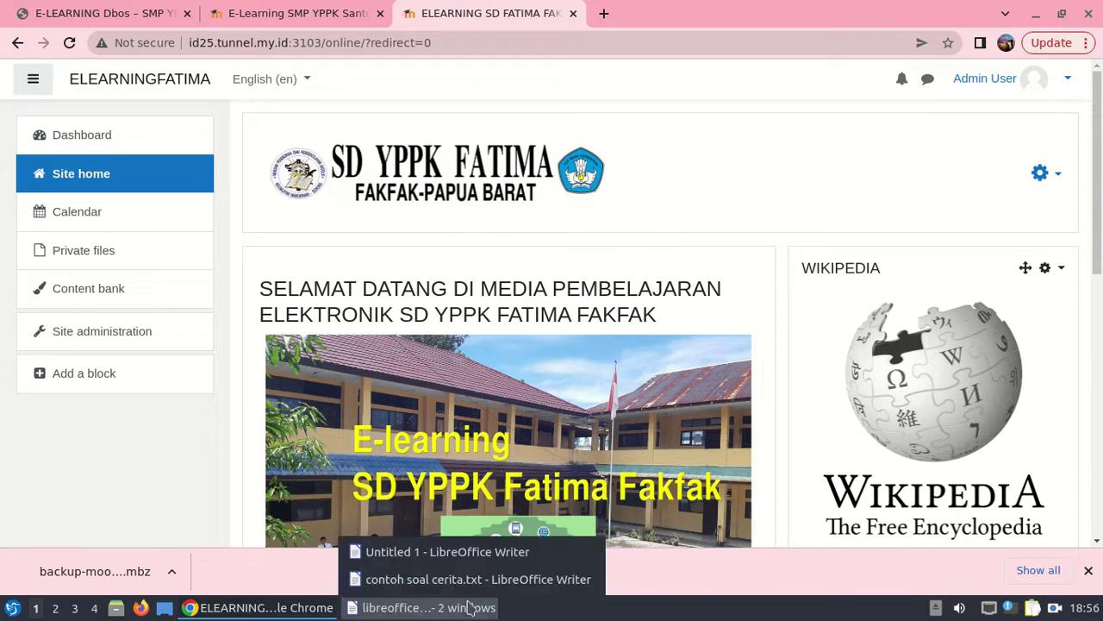
left_click(480, 556)
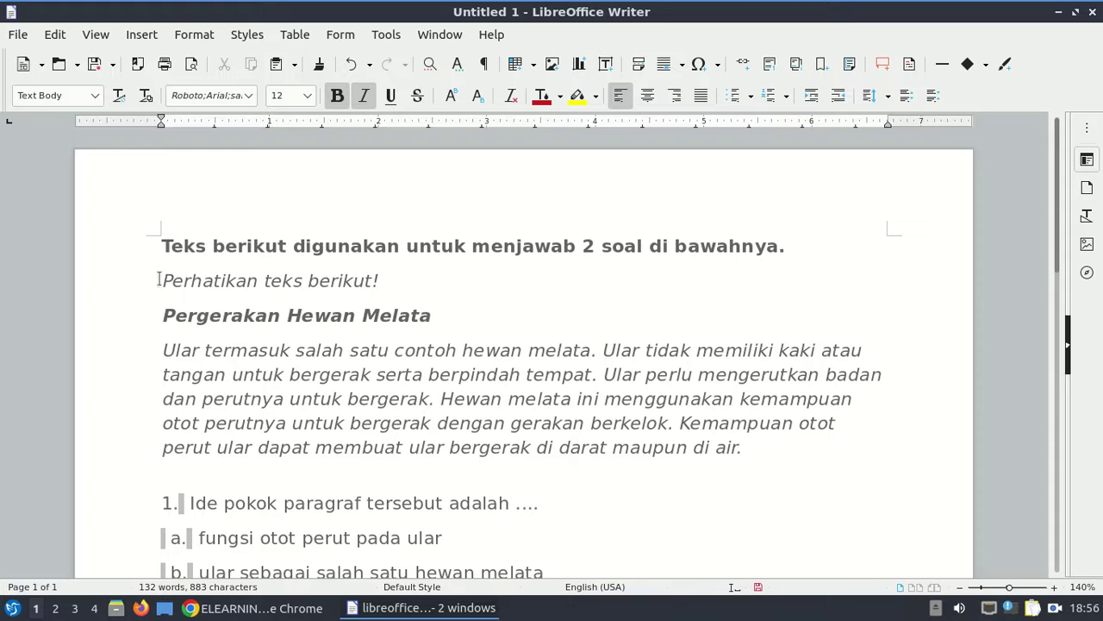
scroll(302, 319, "down", 2)
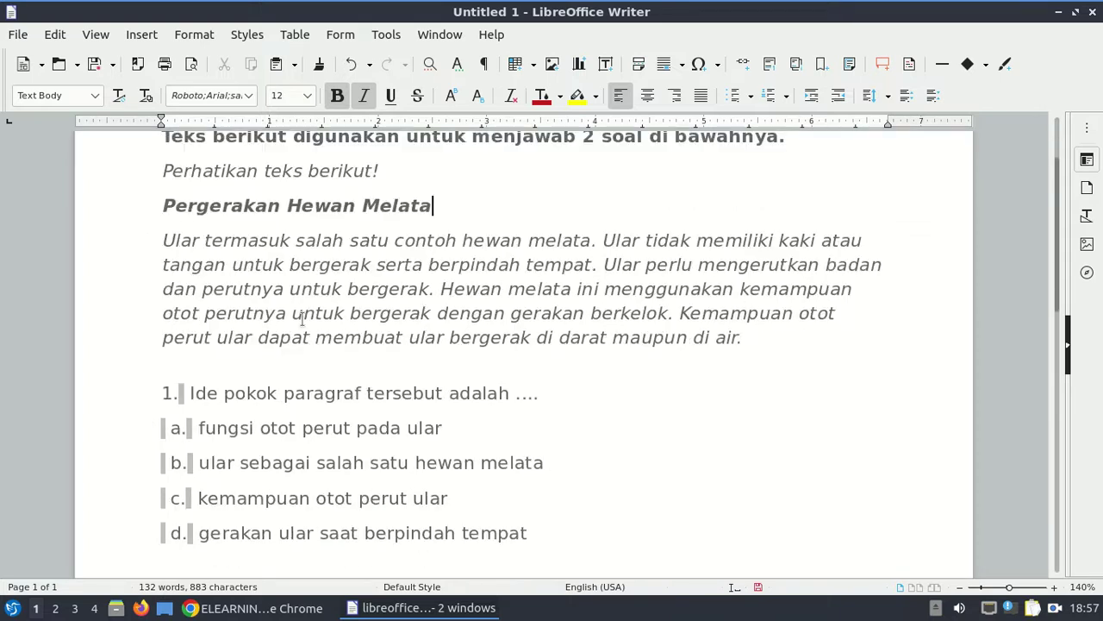
scroll(534, 327, "up", 2)
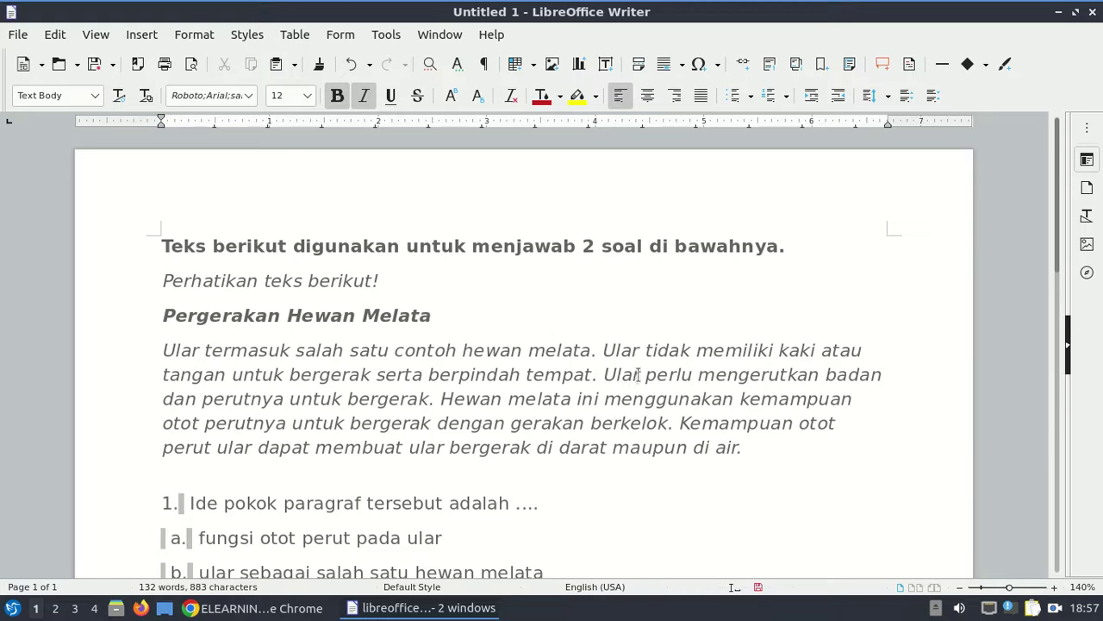
scroll(514, 368, "down", 1)
scroll(514, 368, "down", 3)
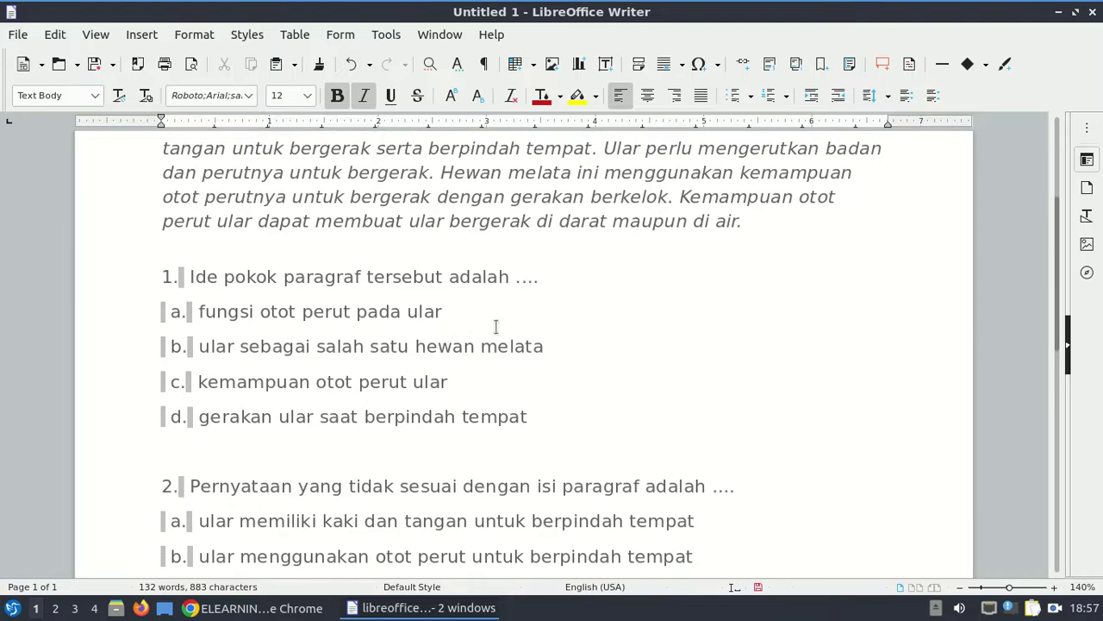
scroll(607, 406, "up", 1)
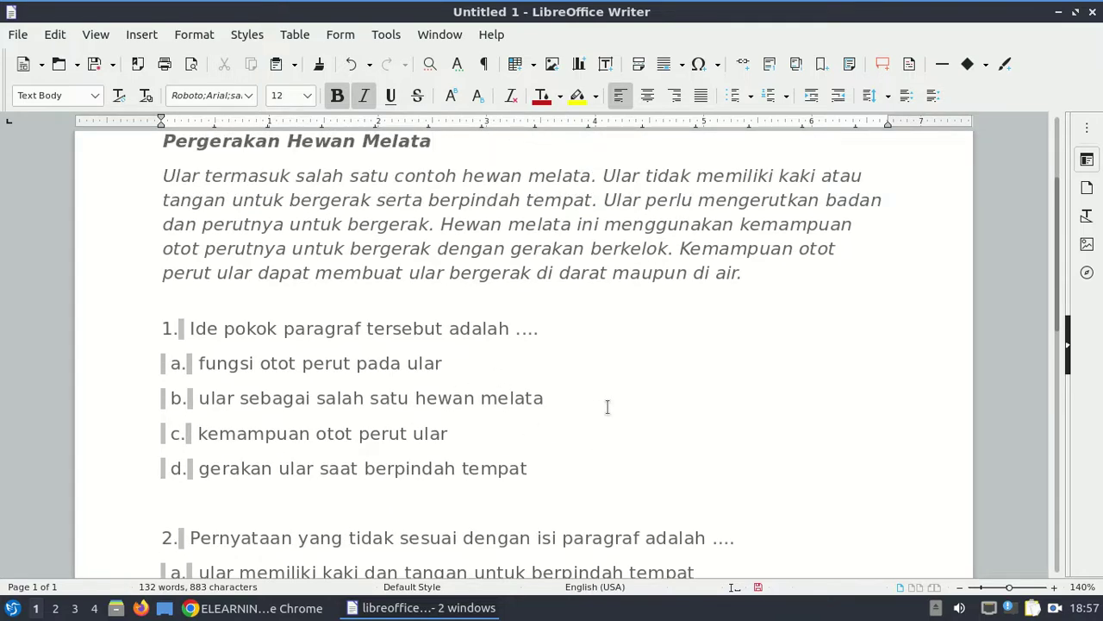
scroll(607, 407, "up", 1)
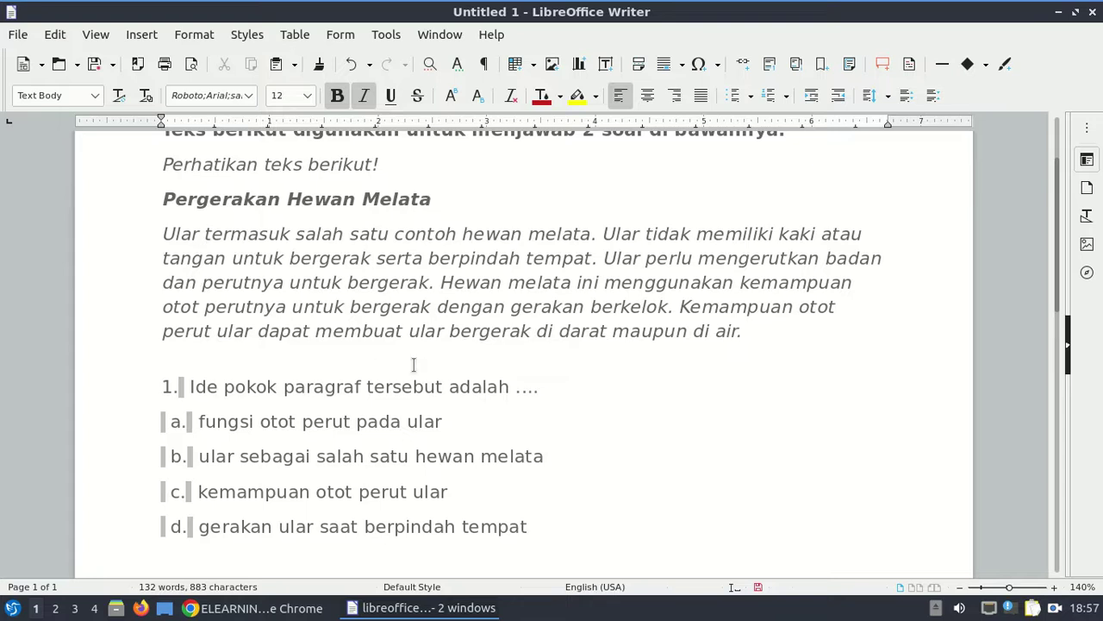
scroll(410, 365, "down", 2)
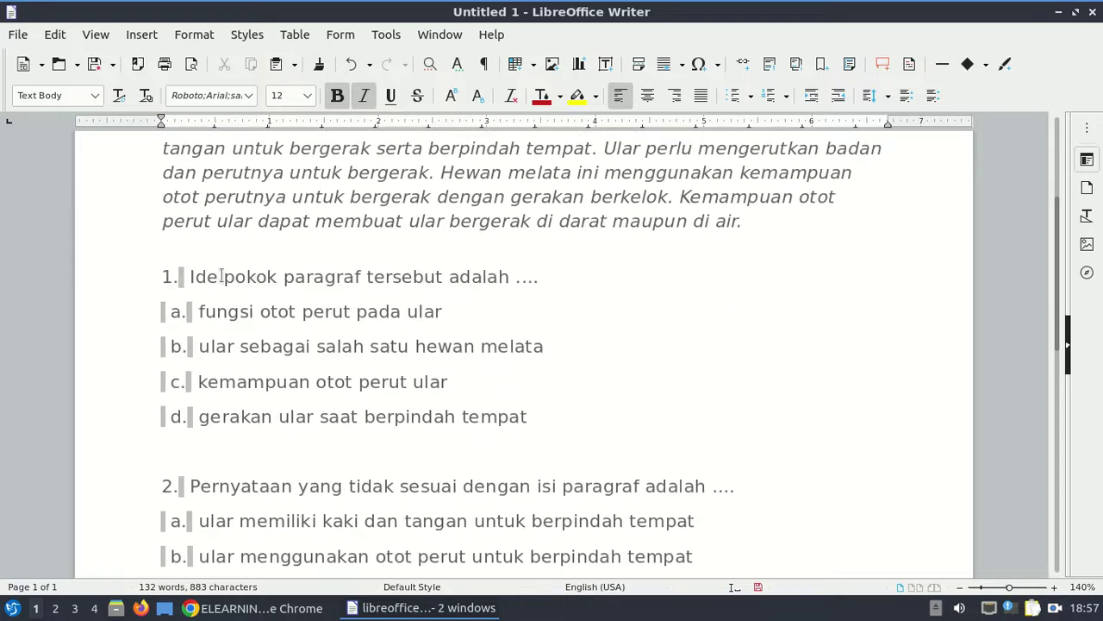
scroll(455, 331, "down", 2)
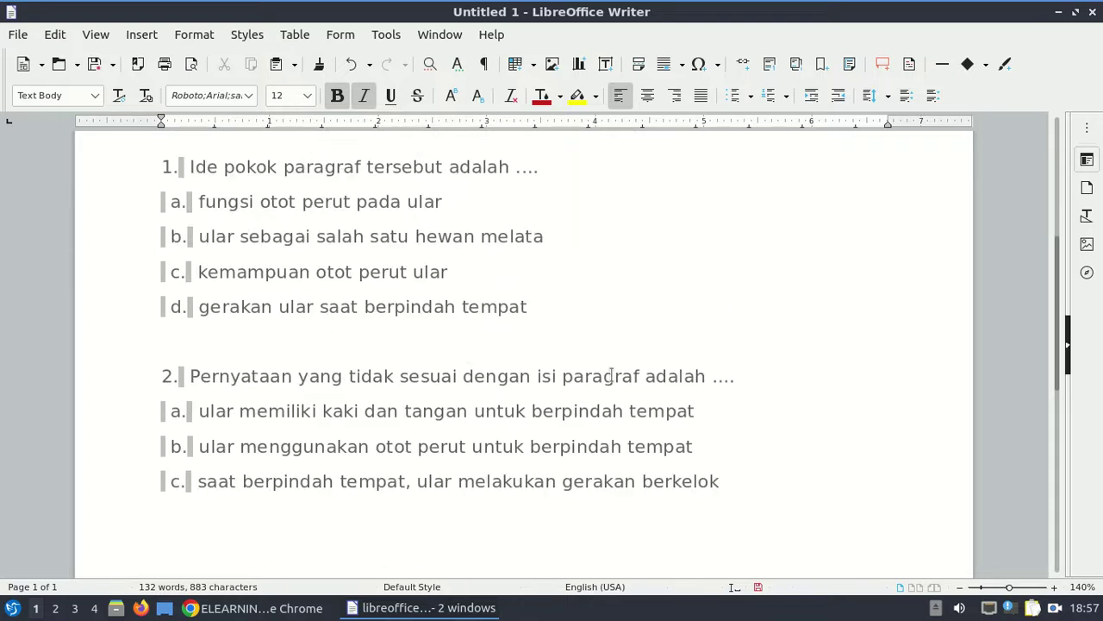
scroll(607, 378, "up", 4)
scroll(394, 273, "up", 1)
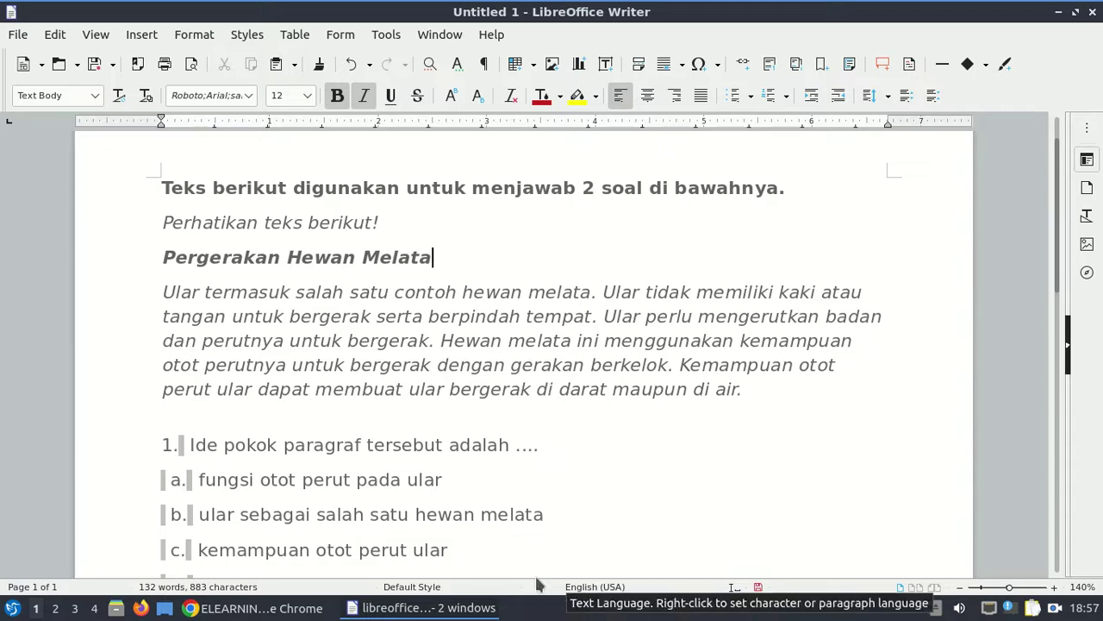
Bring up contoh soal cerita.txt and compare its first question with the original passage in Untitled 1.
left_click(422, 610)
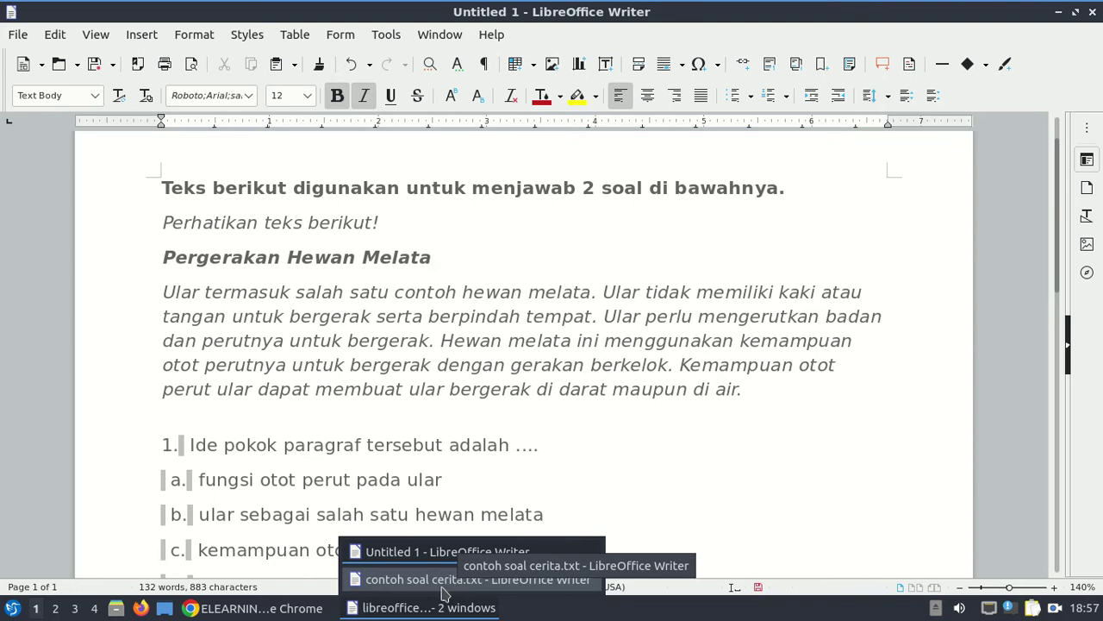
left_click(431, 404)
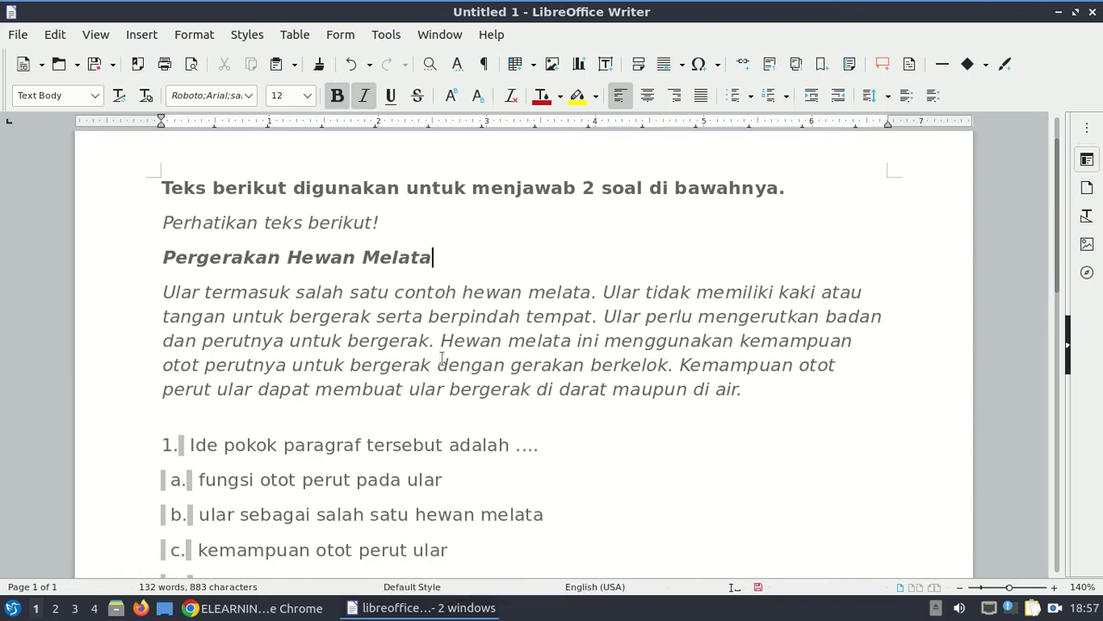
left_click(427, 608)
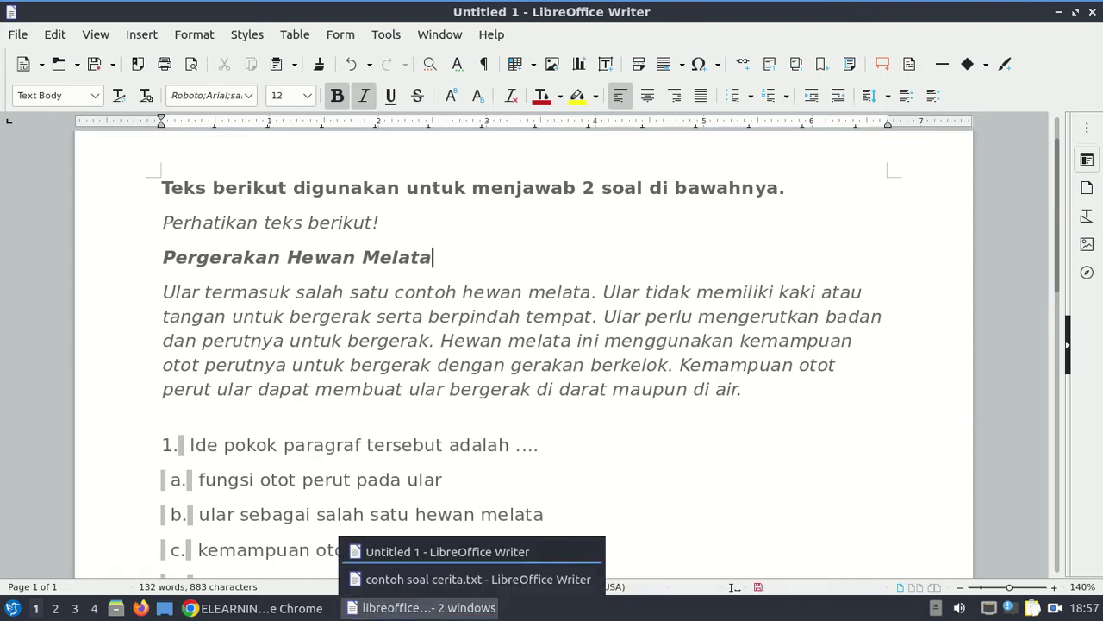
left_click(457, 581)
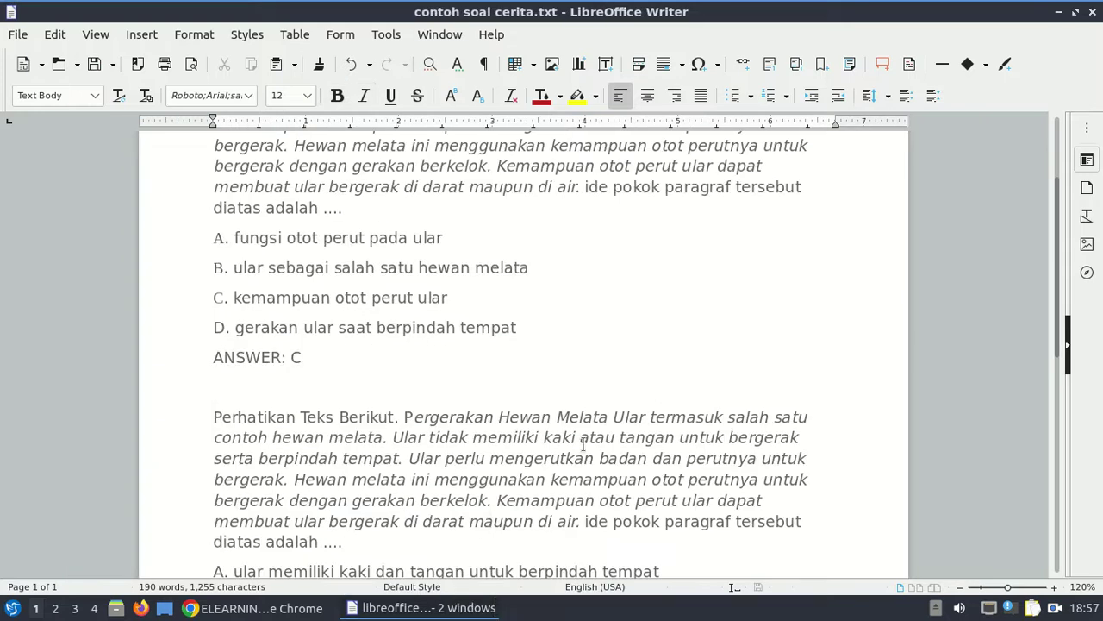
scroll(583, 444, "up", 3)
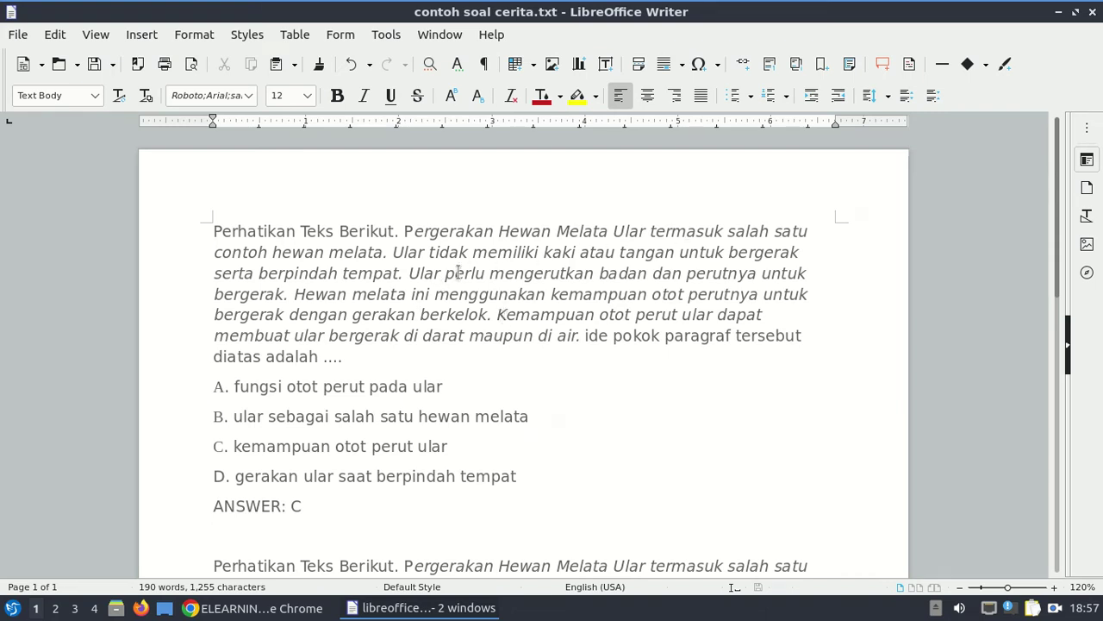
key("alt+Tab")
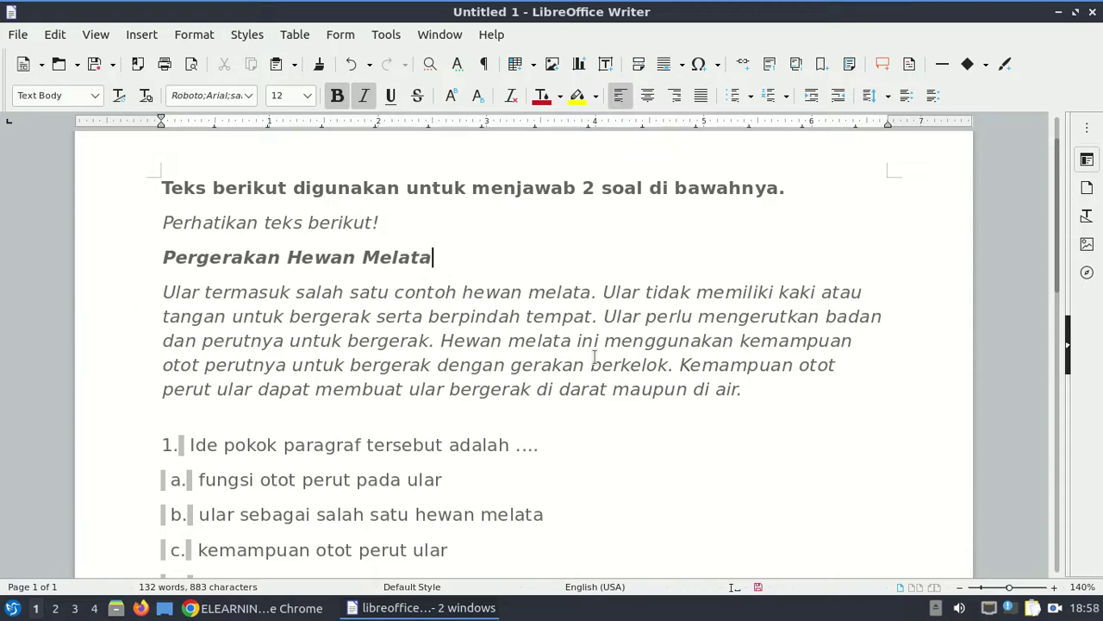
key("alt+Tab")
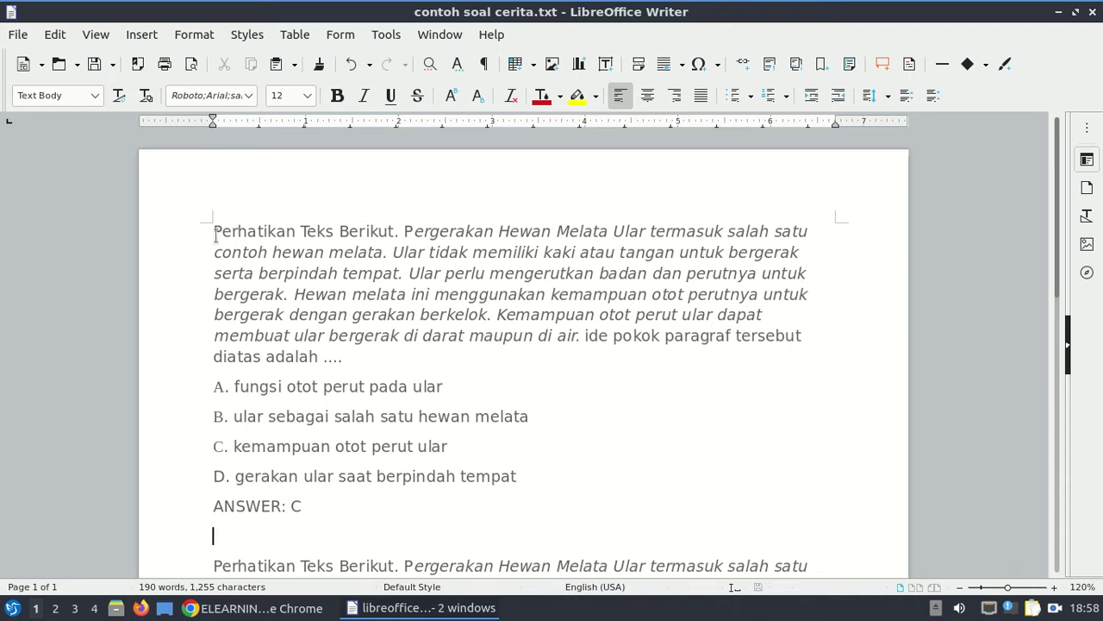
Highlight the first question's full passage and question text in contoh soal cerita.txt and check it against the source document.
left_click_drag(208, 231, 522, 353)
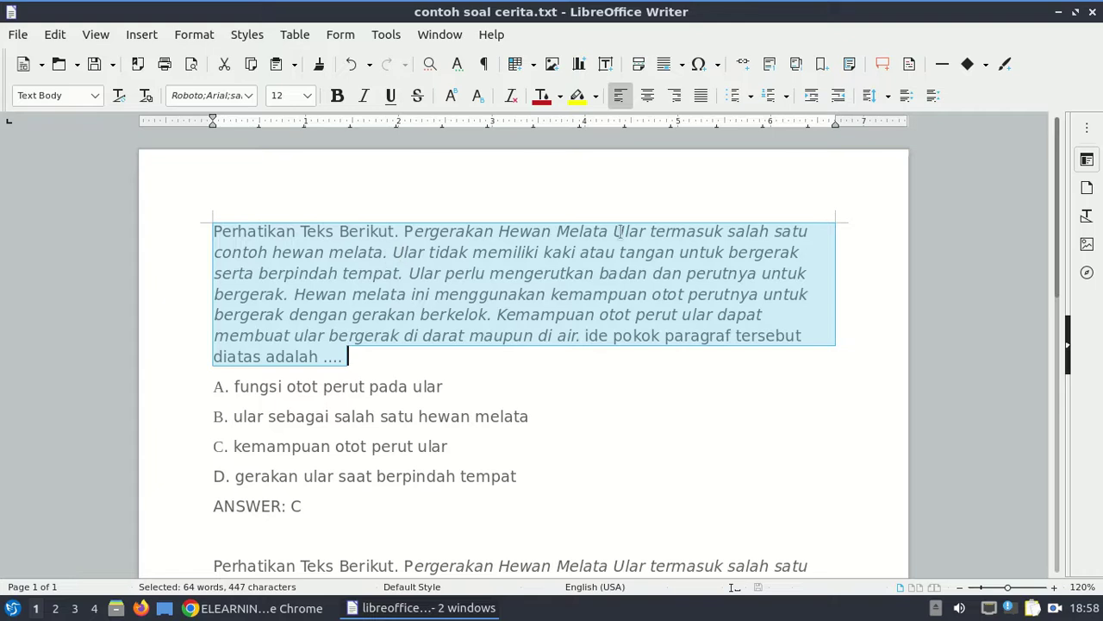
key("alt+Tab")
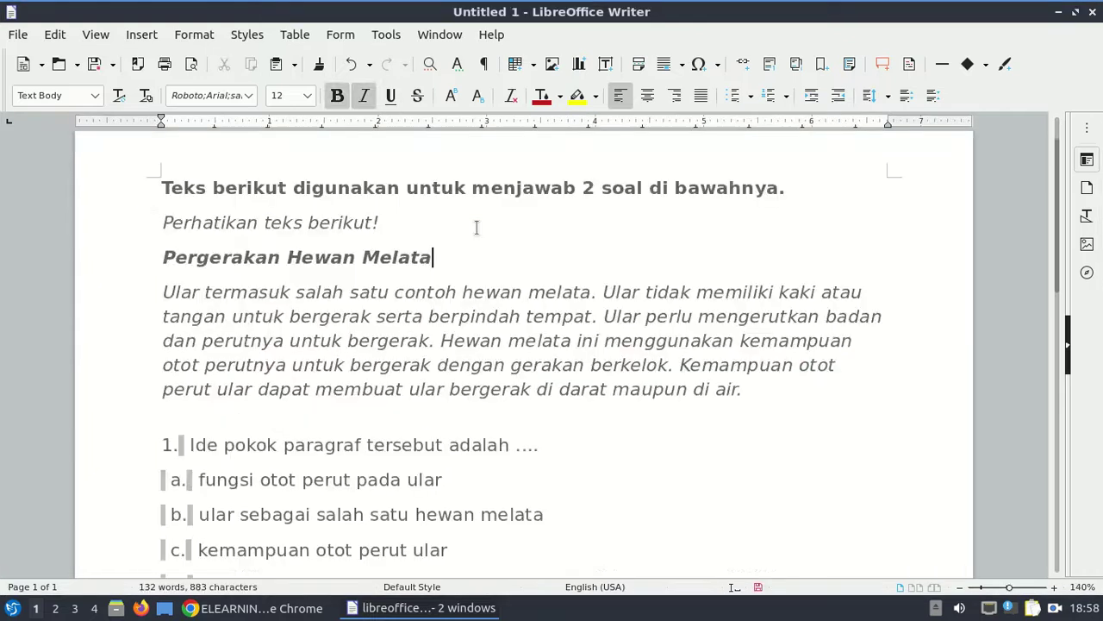
key("alt+Tab")
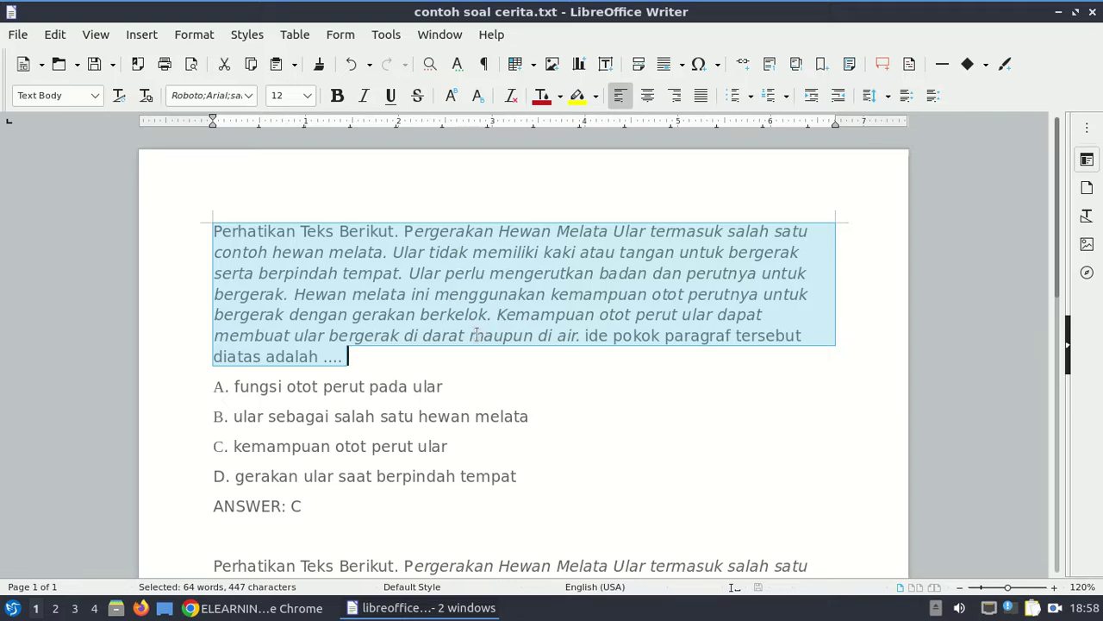
scroll(476, 334, "down", 2)
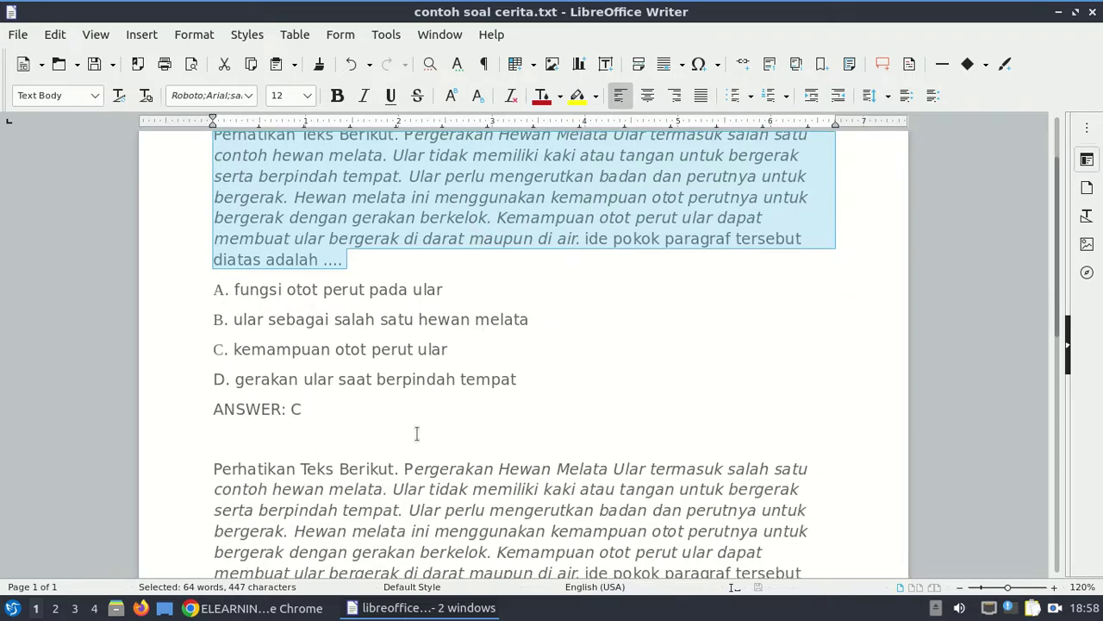
scroll(416, 434, "up", 2)
Compare question 2 in Untitled 1 with the second question, its options and answer line in contoh soal cerita.txt.
key("alt+Tab")
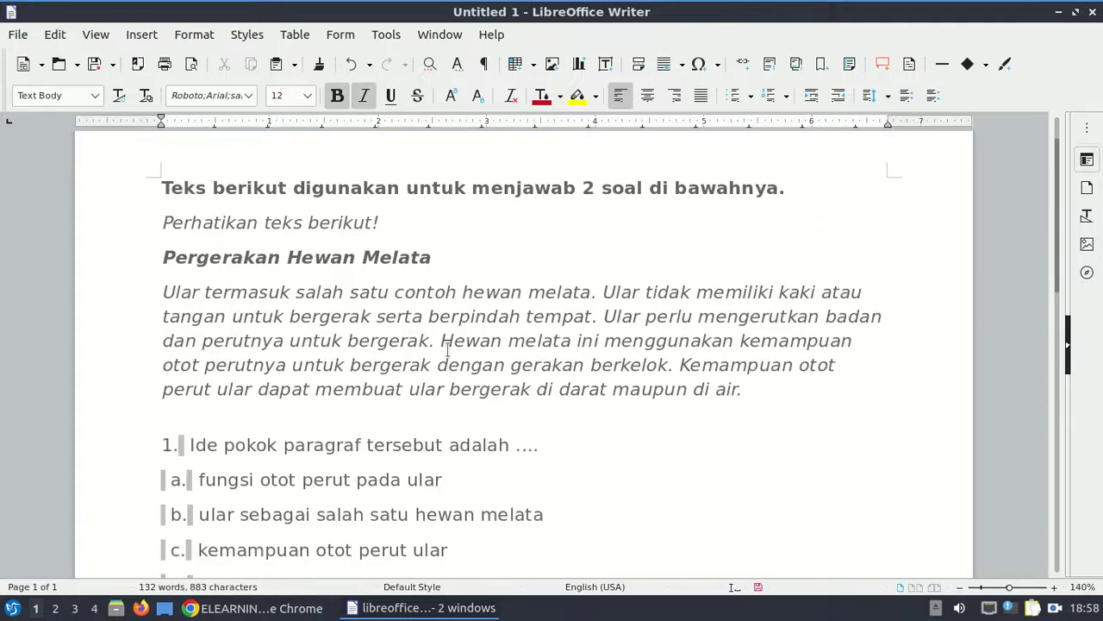
scroll(346, 372, "down", 4)
scroll(346, 372, "down", 1)
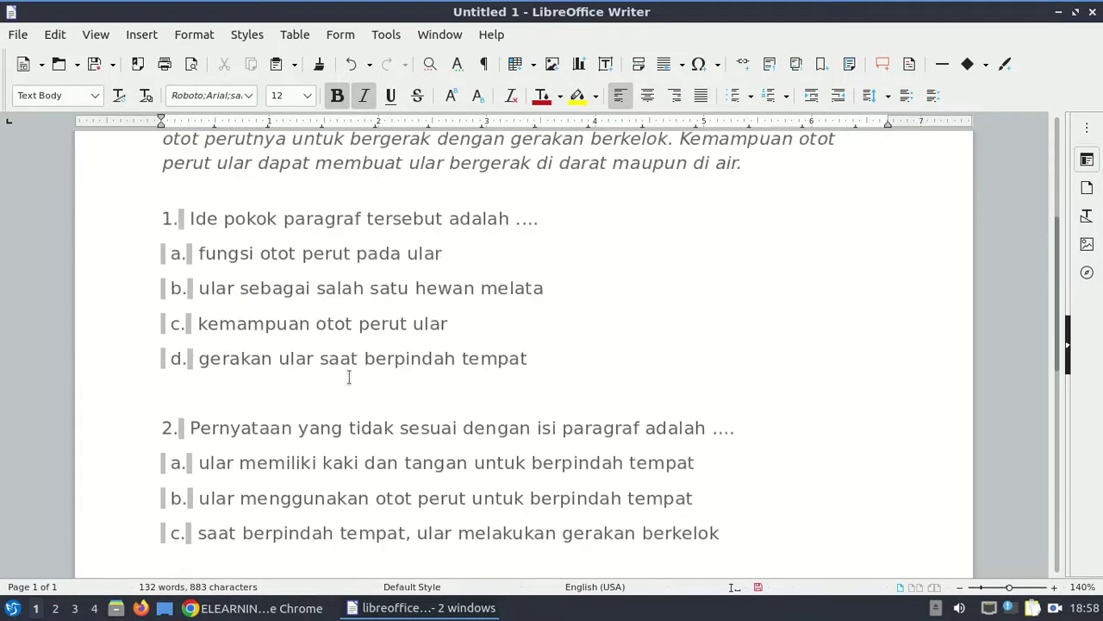
key("alt+Tab")
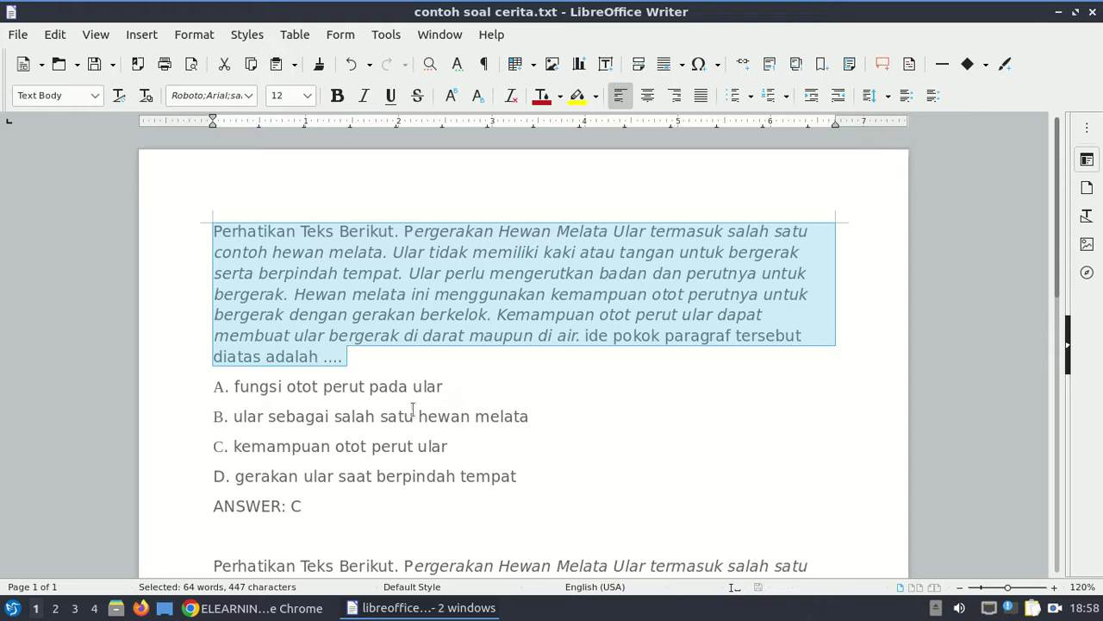
scroll(494, 420, "down", 4)
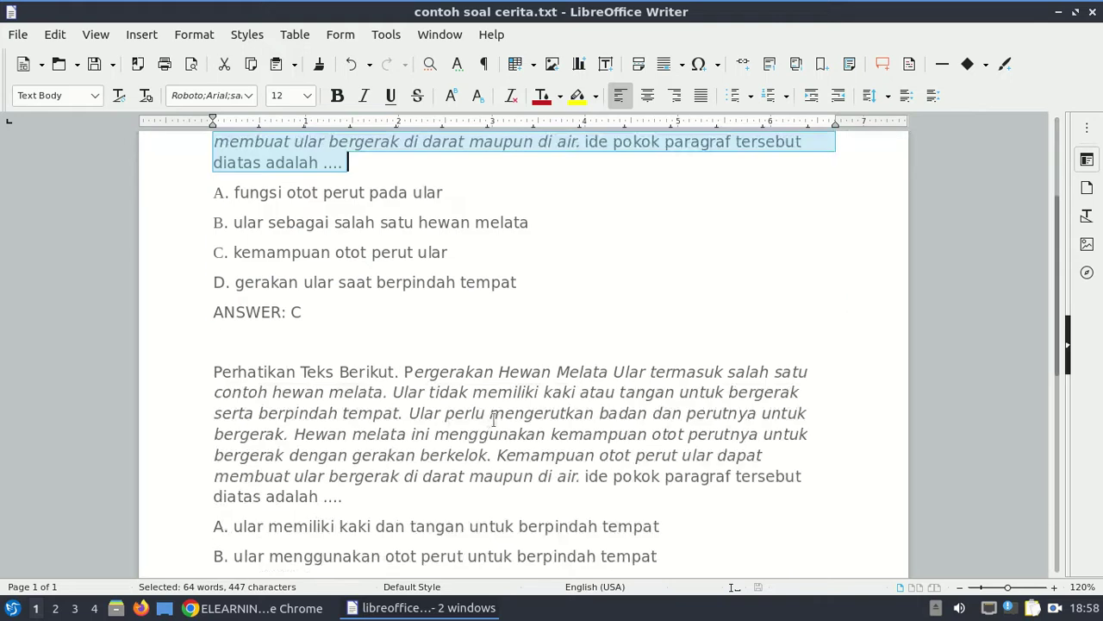
scroll(455, 424, "down", 3)
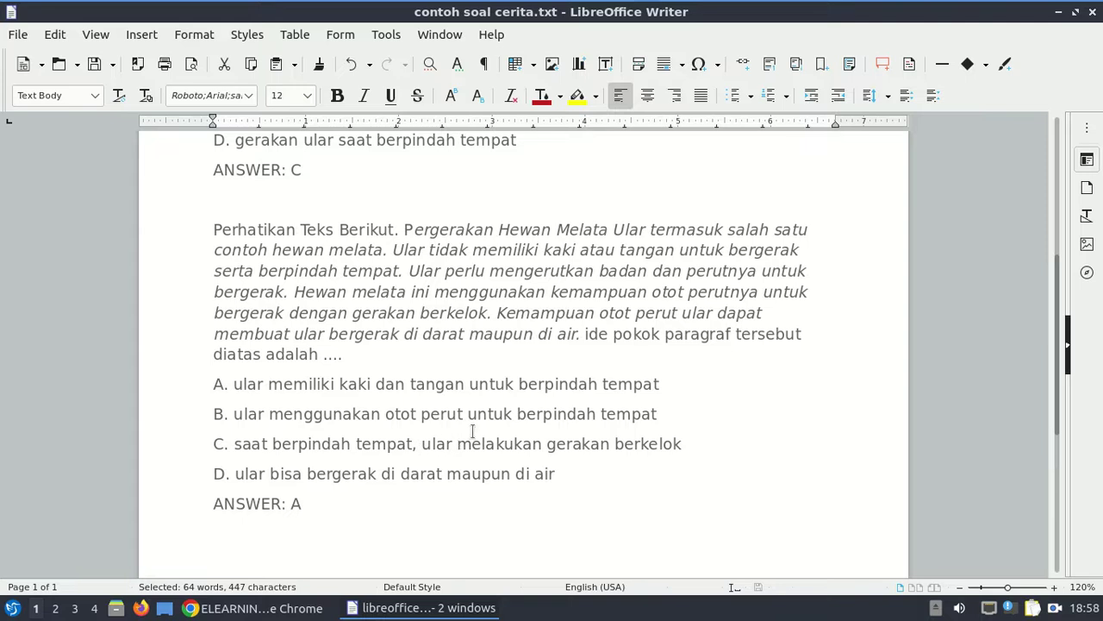
scroll(620, 376, "up", 1)
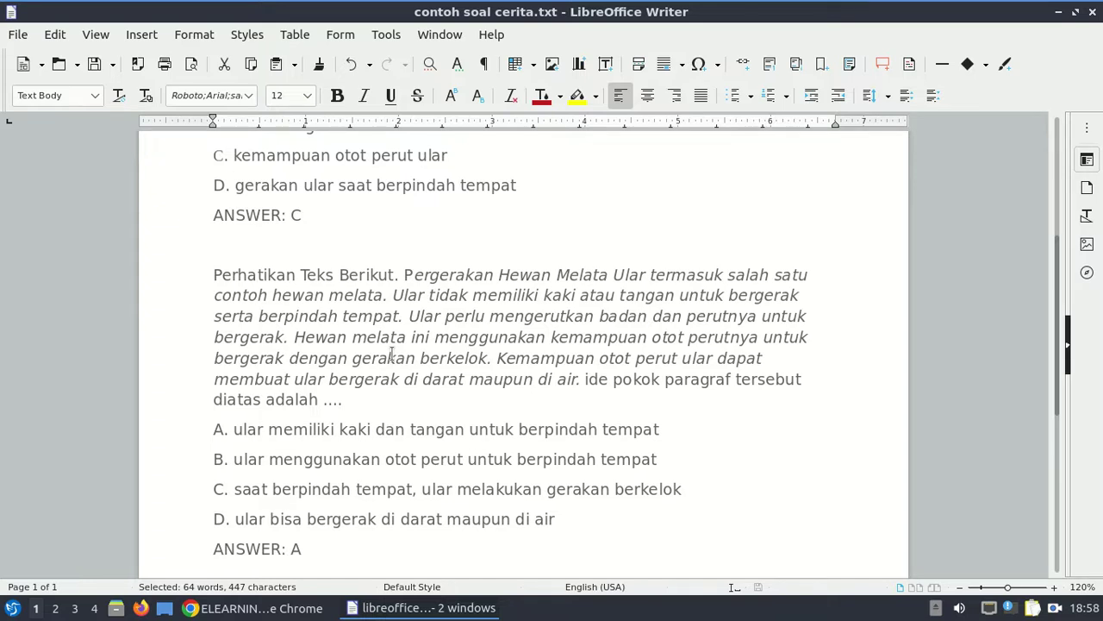
scroll(392, 353, "up", 5)
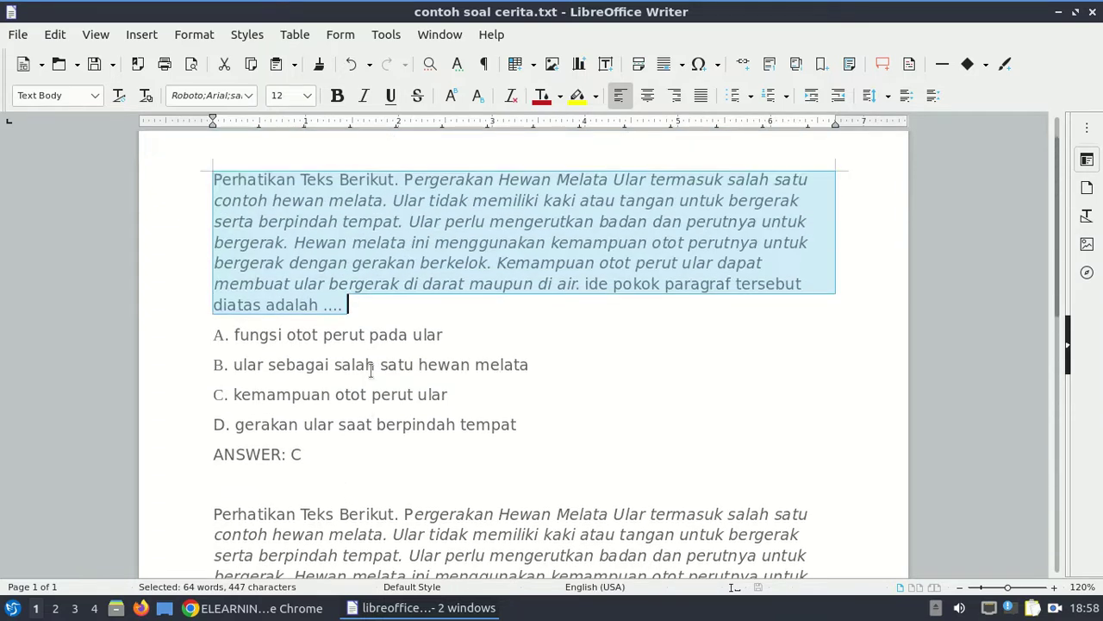
Save the document as "contoh soal cerita" in Text (*.txt) format in the Documents folder, replacing the existing file.
left_click(16, 36)
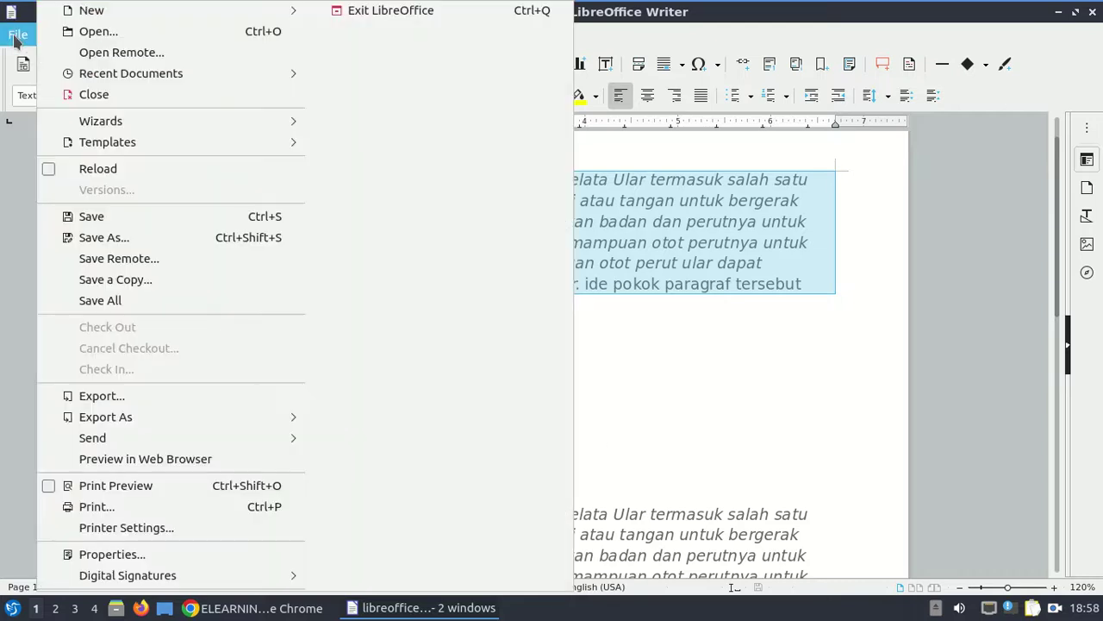
left_click(148, 238)
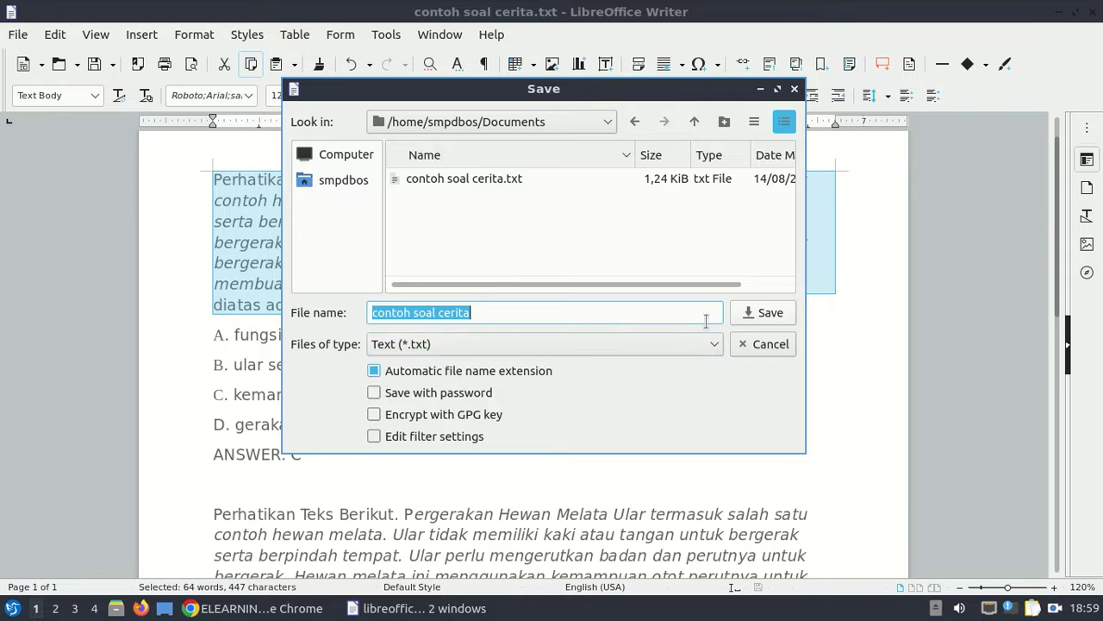
left_click(768, 315)
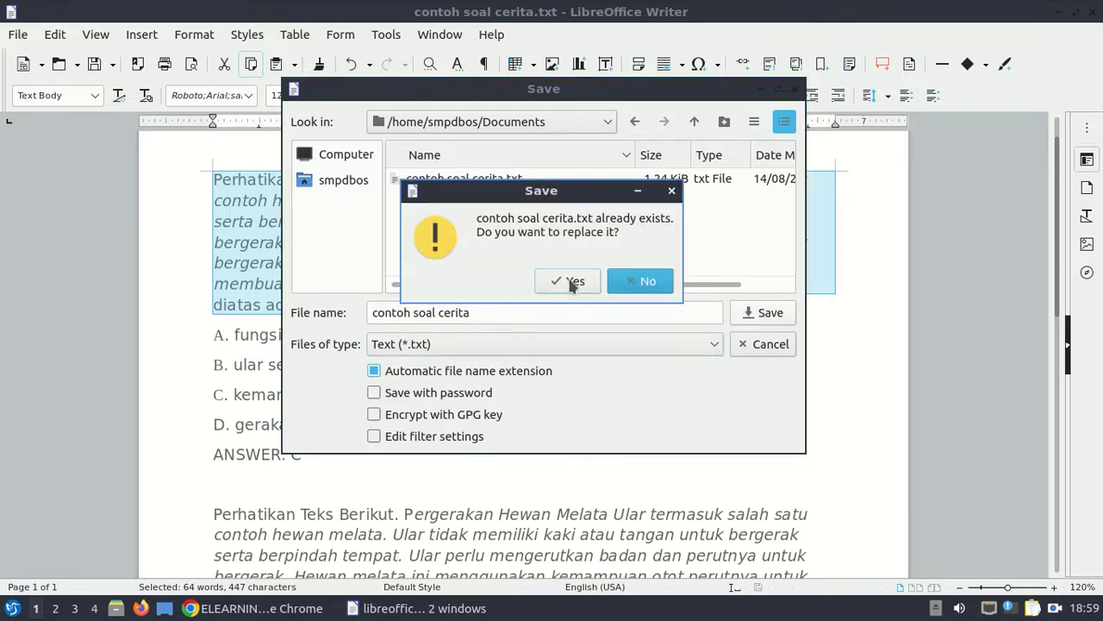
left_click(571, 283)
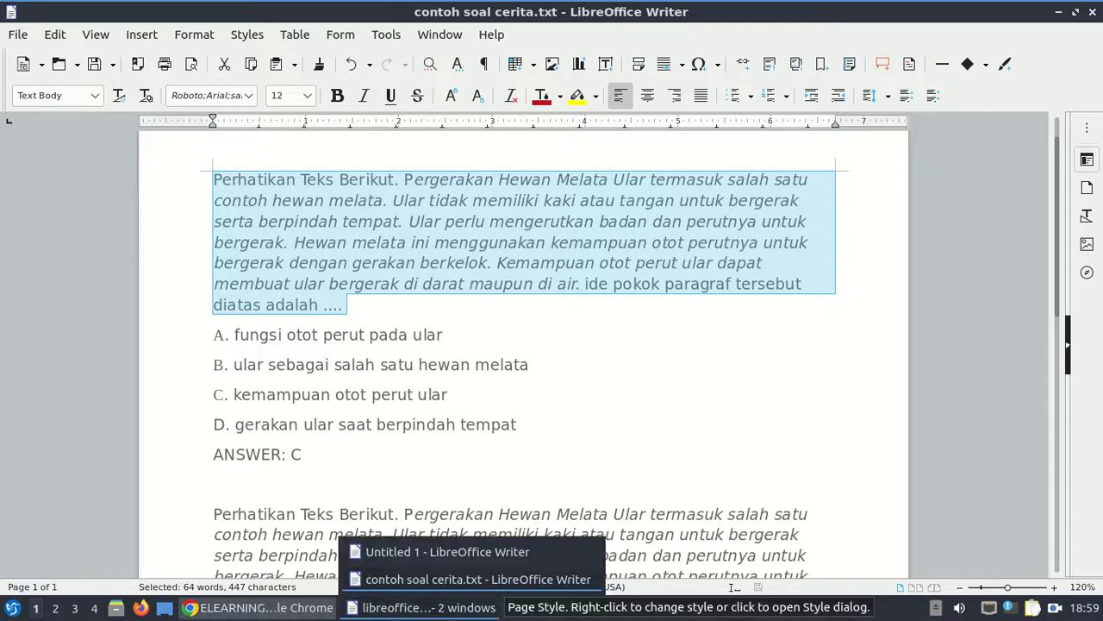
Switch to the ELEARNINGFATIMA site in Chrome and open the KELAS LATIHAN course category.
left_click(265, 610)
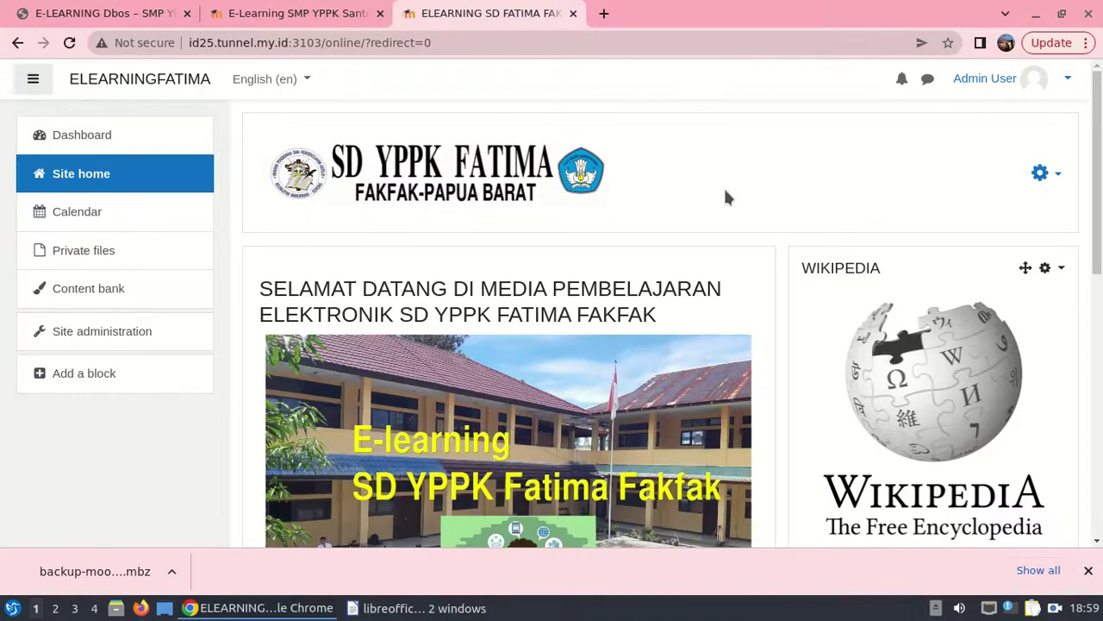
scroll(464, 369, "down", 5)
scroll(464, 371, "down", 3)
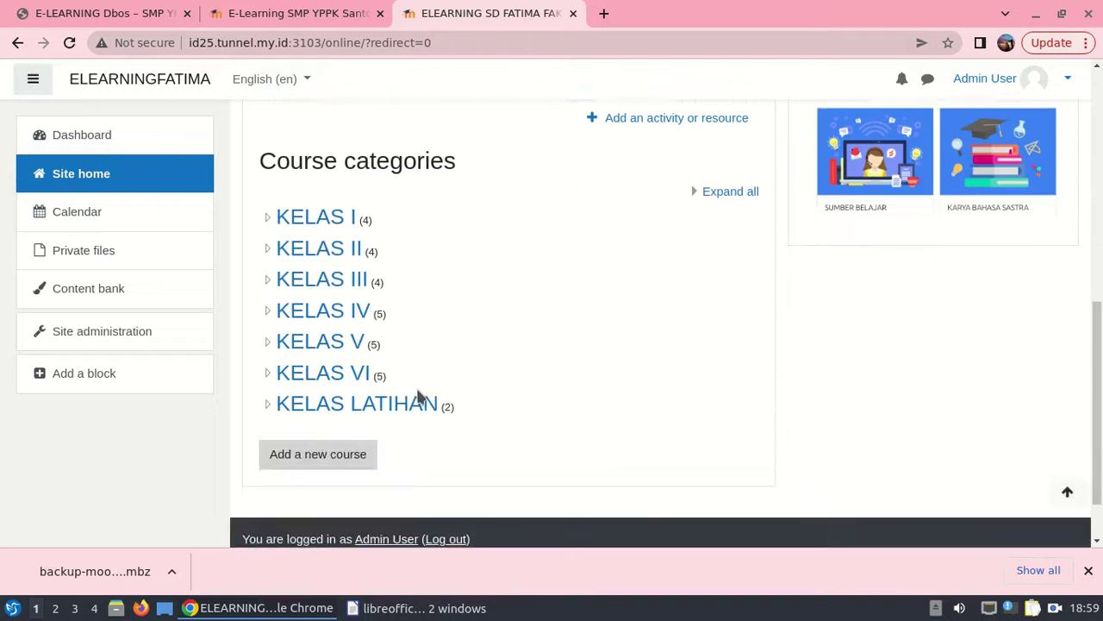
left_click(392, 412)
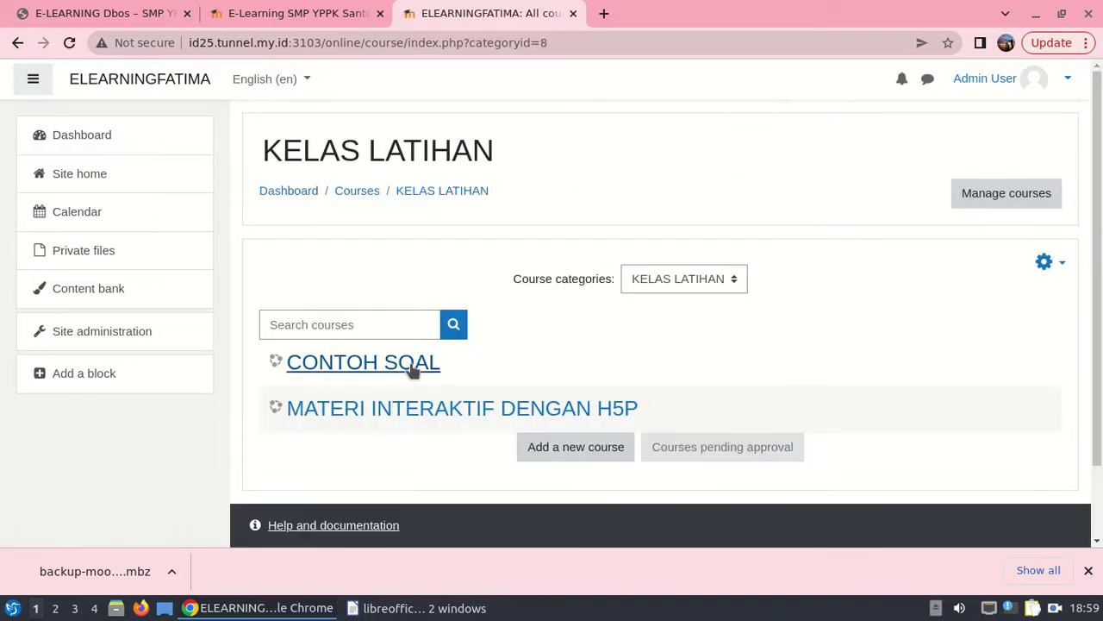
Open the SOAL CERITA quiz in the CONTOH SOAL course.
left_click(419, 371)
scroll(633, 204, "down", 3)
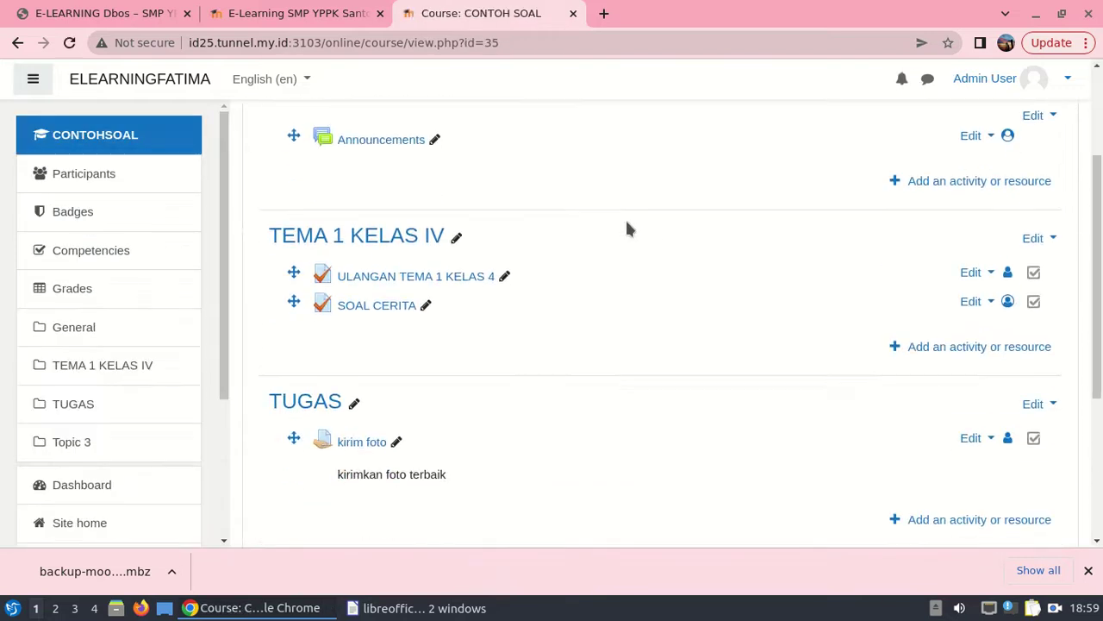
left_click(376, 306)
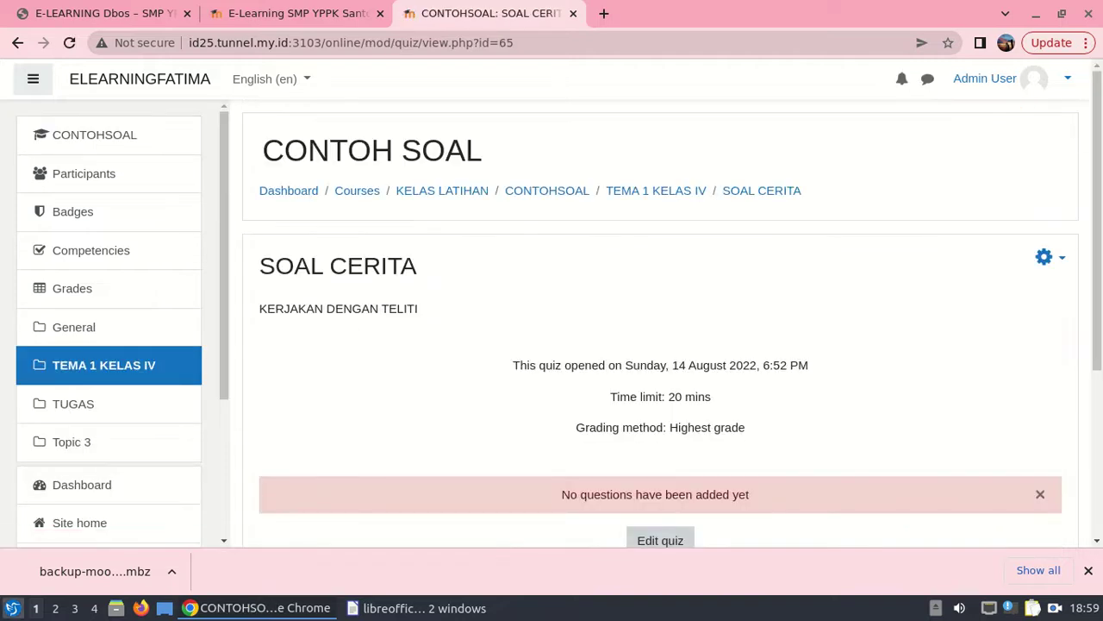
Open the question import page for the SOAL CERITA quiz and choose Aiken format as the file format.
mouse_move(4, 9)
left_click(1050, 260)
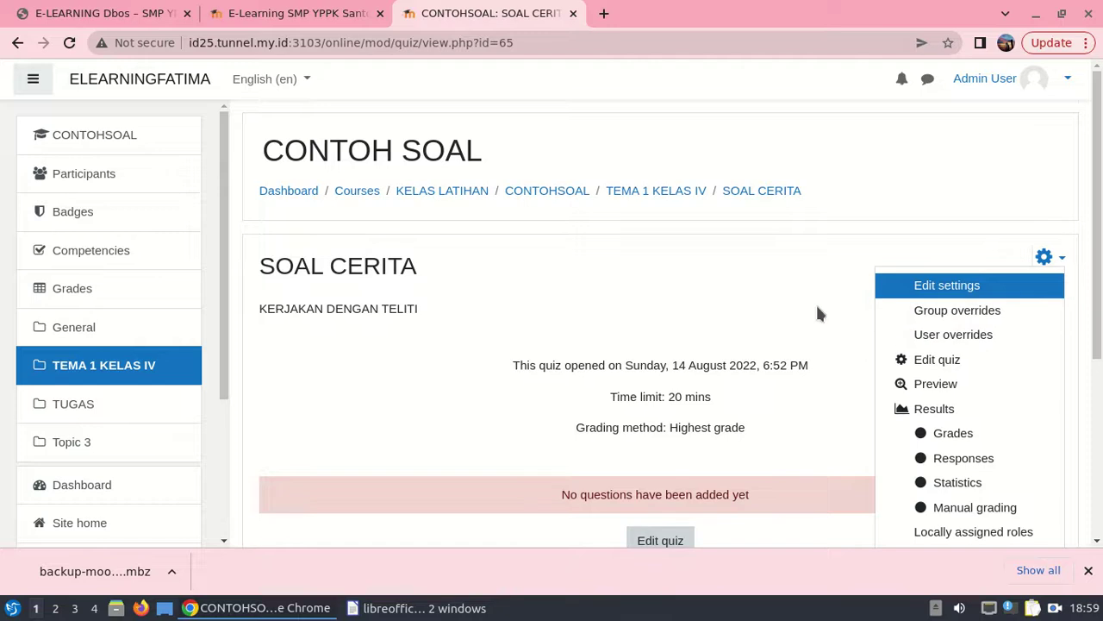
scroll(824, 312, "down", 1)
scroll(840, 317, "down", 3)
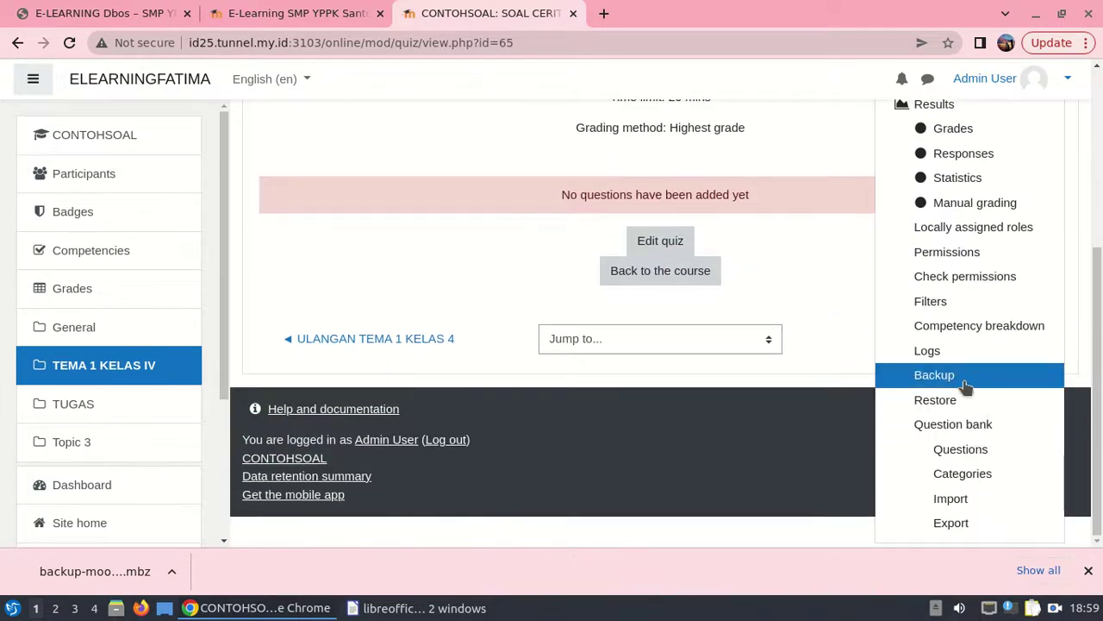
left_click(954, 504)
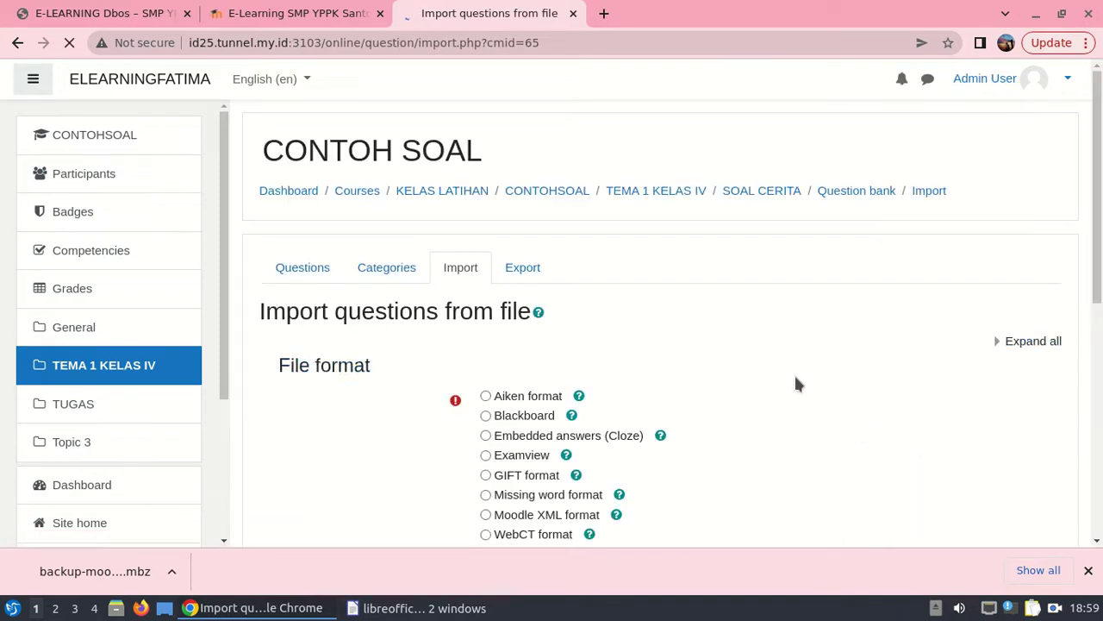
scroll(714, 327, "down", 1)
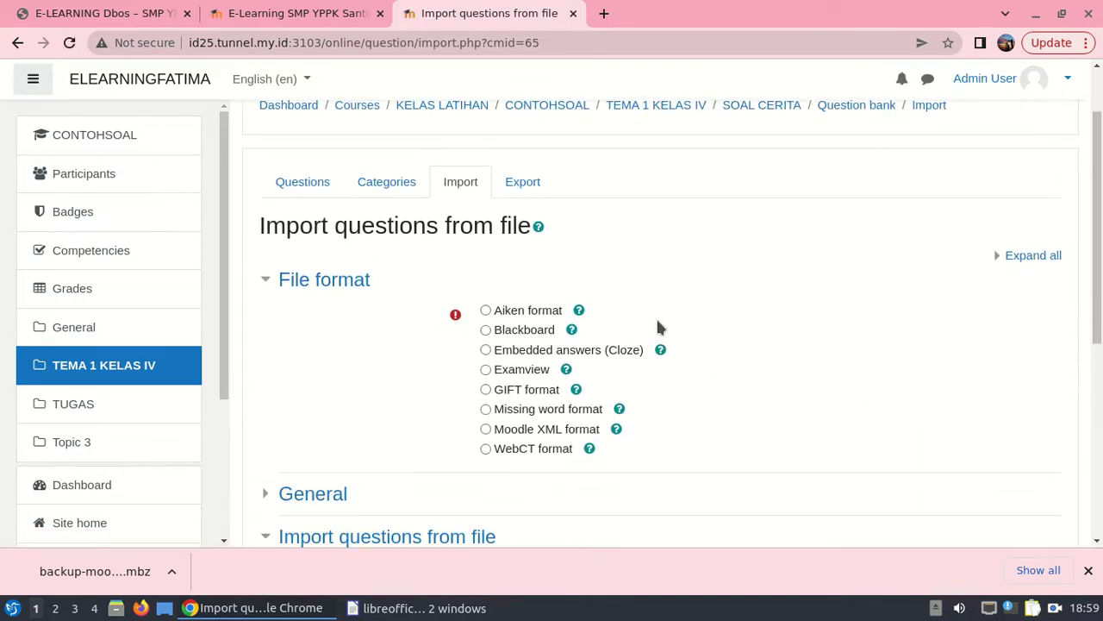
left_click(486, 311)
scroll(721, 327, "down", 2)
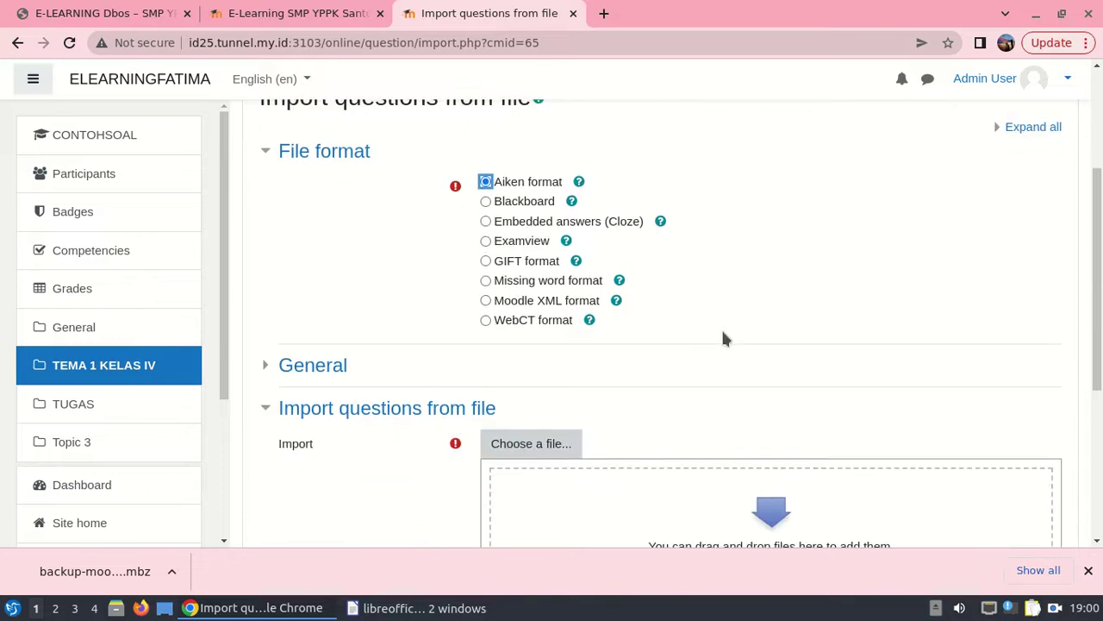
Upload contoh soal cerita.txt from the Documents folder as the file to import.
left_click(563, 444)
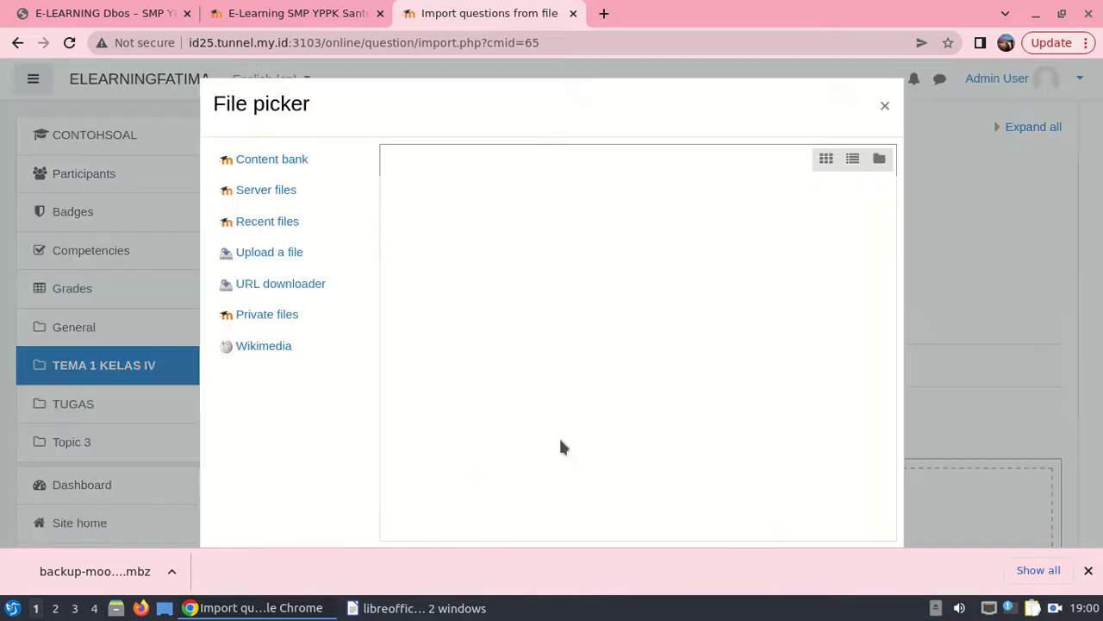
left_click(445, 251)
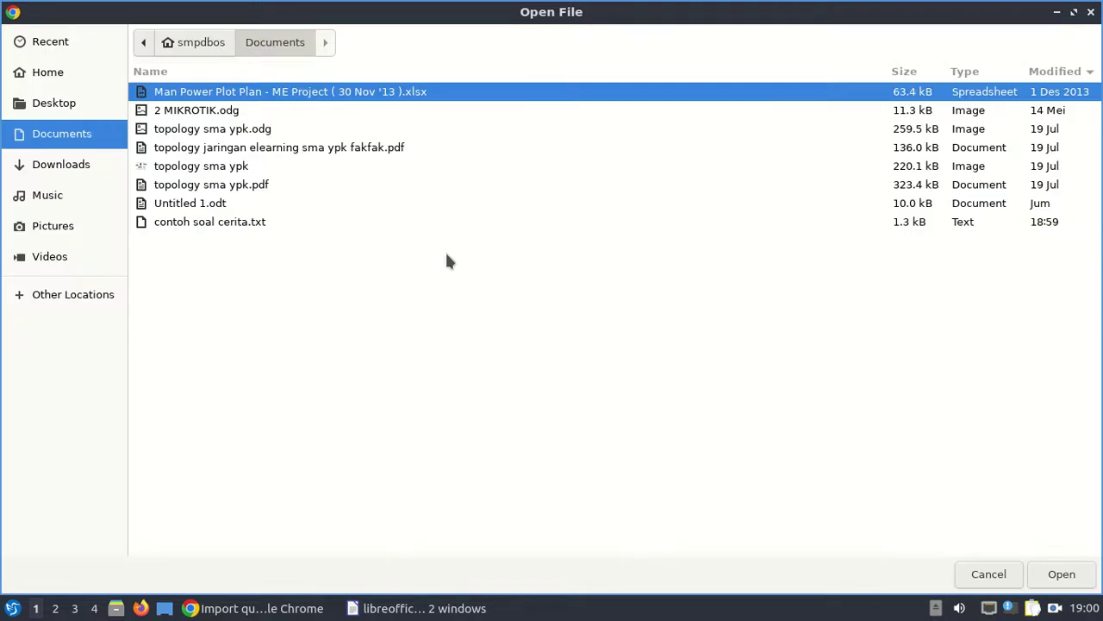
left_click(206, 226)
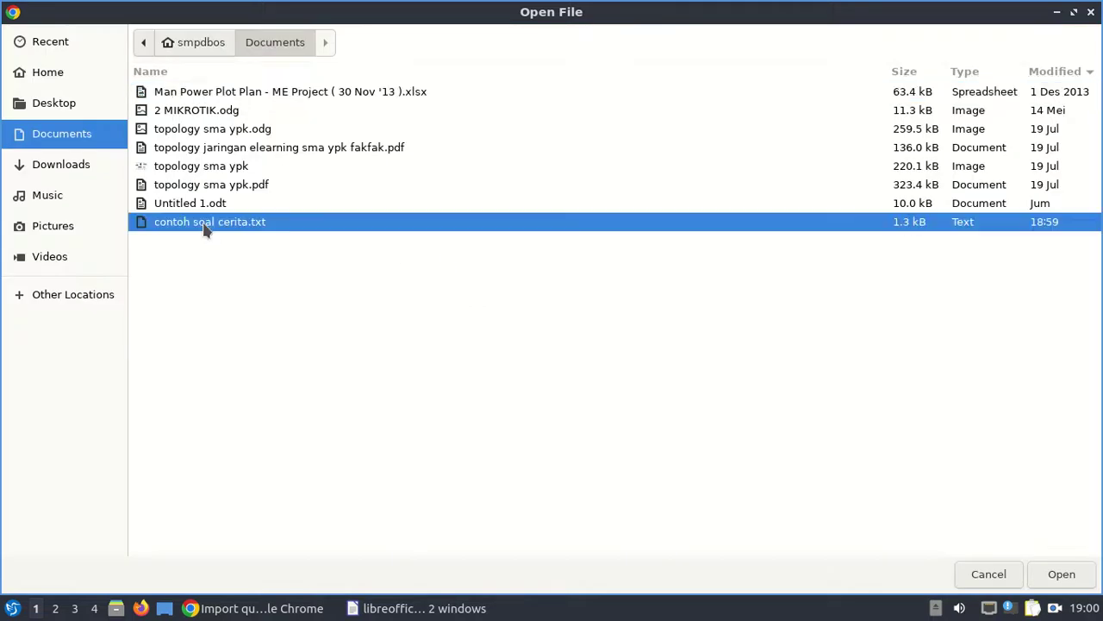
left_click(1061, 574)
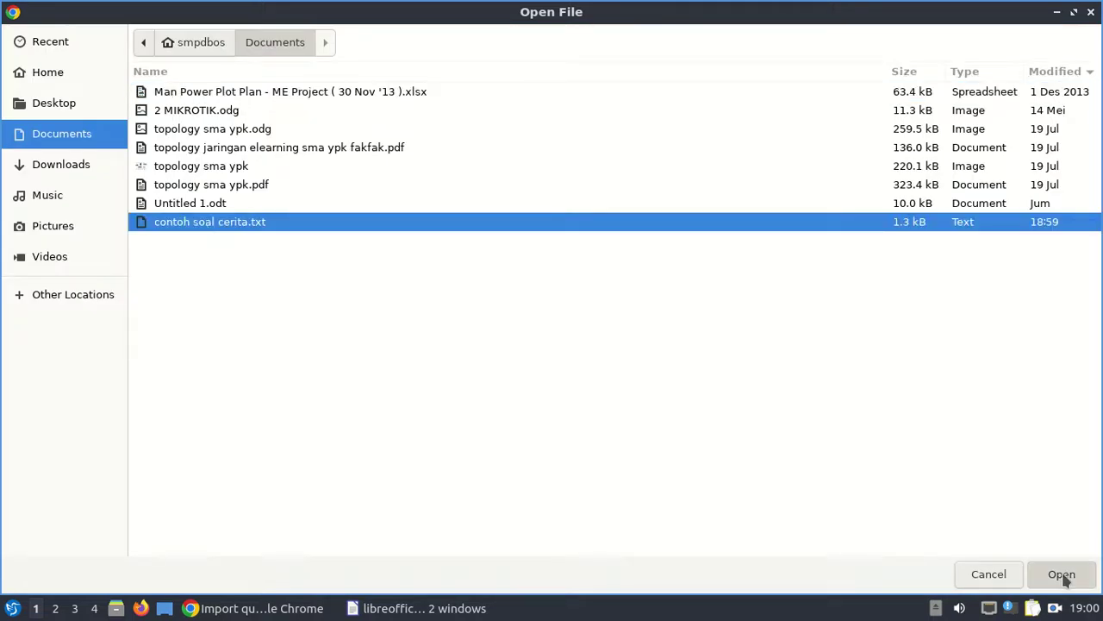
left_click(655, 510)
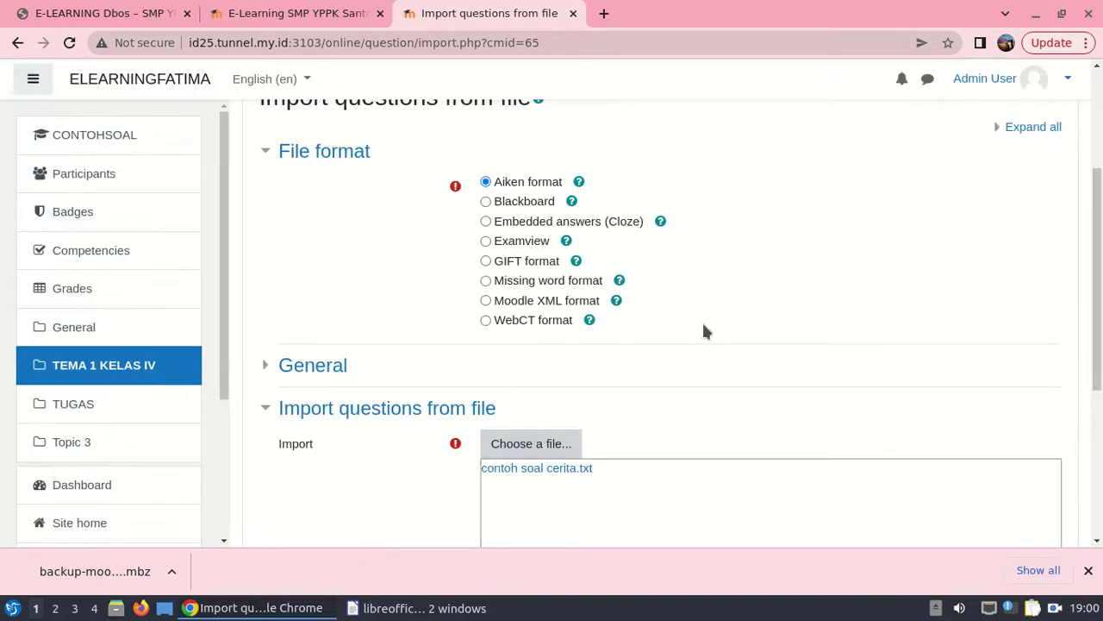
Import the questions from contoh soal cerita.txt and continue to the question bank.
scroll(703, 331, "down", 5)
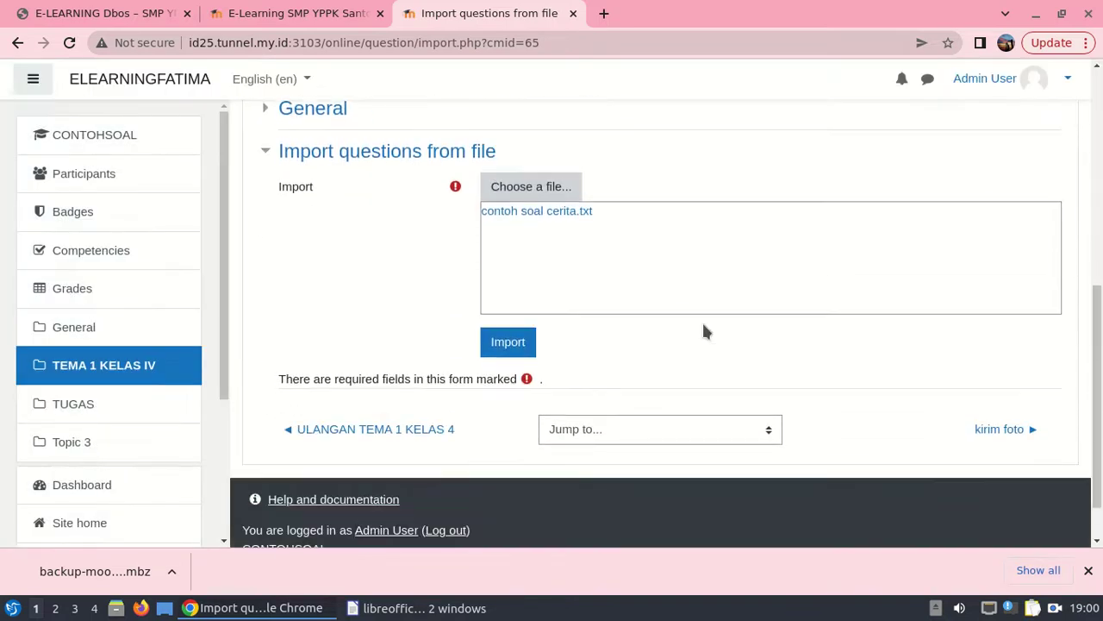
left_click(515, 343)
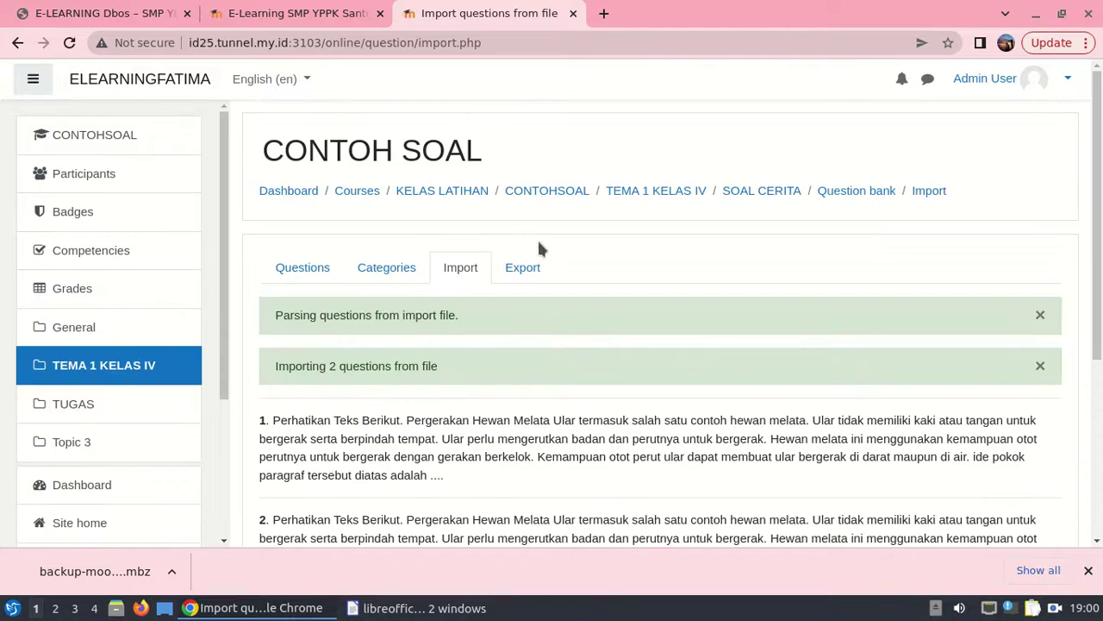
scroll(537, 238, "down", 4)
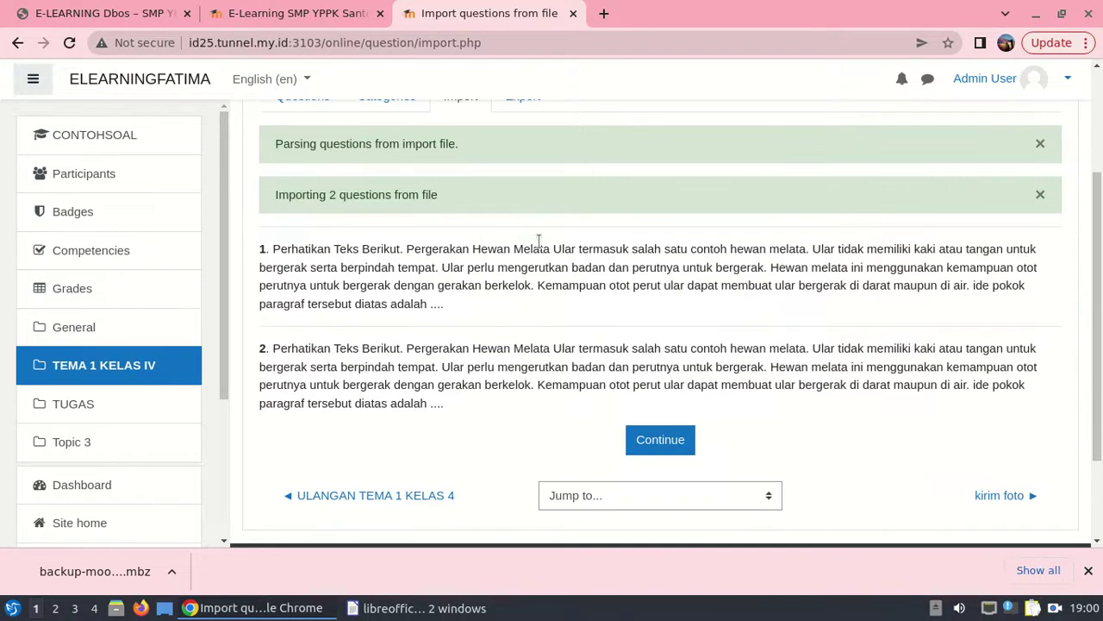
left_click(666, 445)
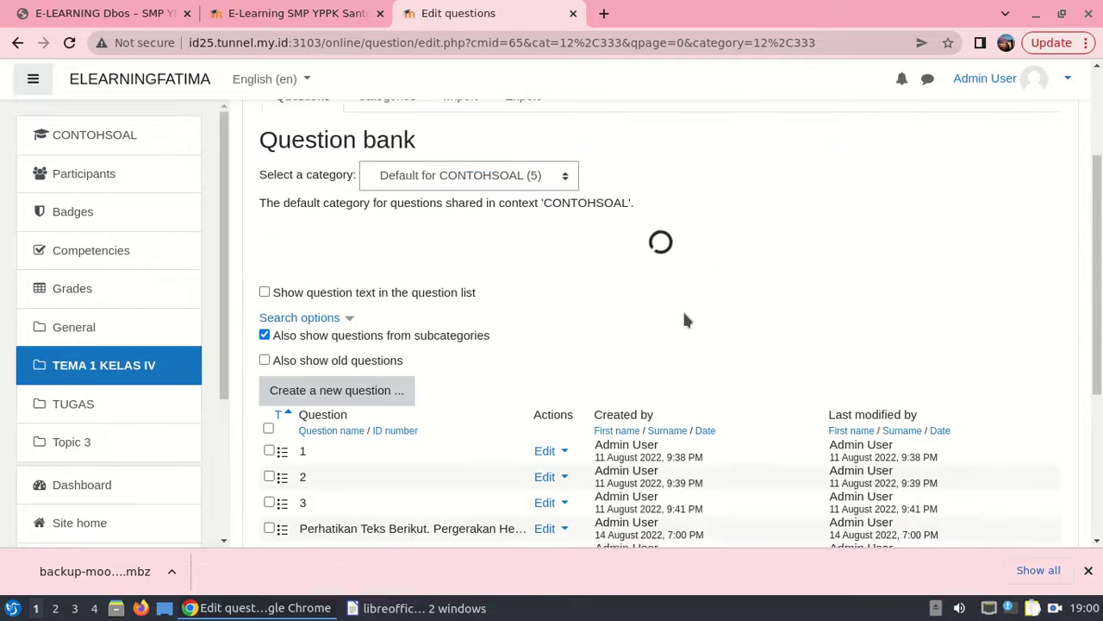
Open the first imported "Perhatikan Teks Berikut" question for editing, at its question text.
scroll(681, 318, "down", 3)
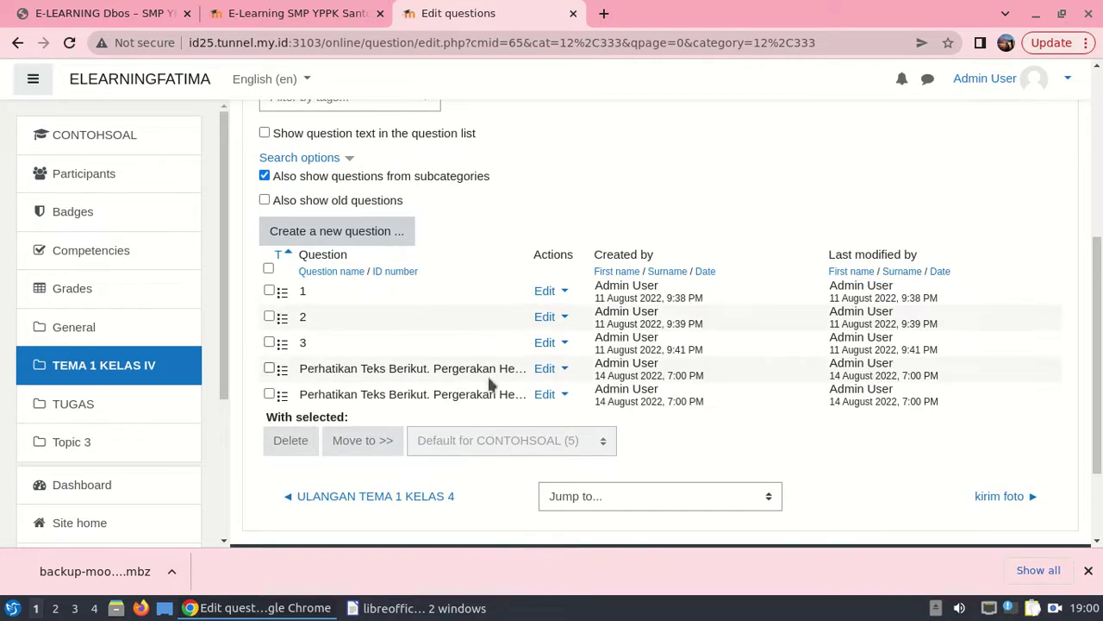
left_click(560, 370)
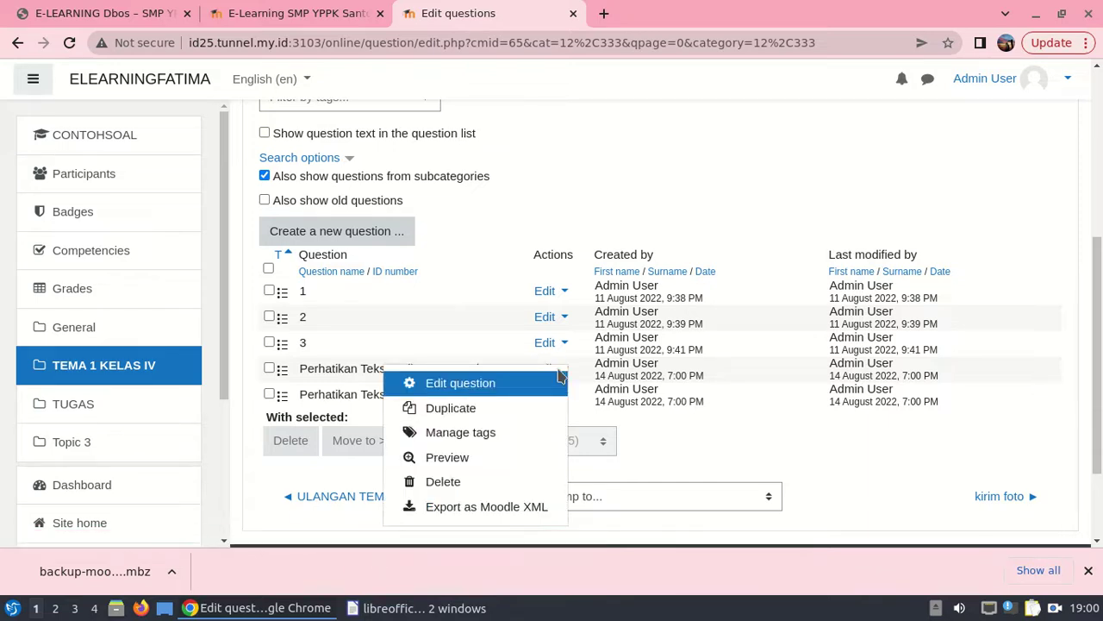
left_click(476, 385)
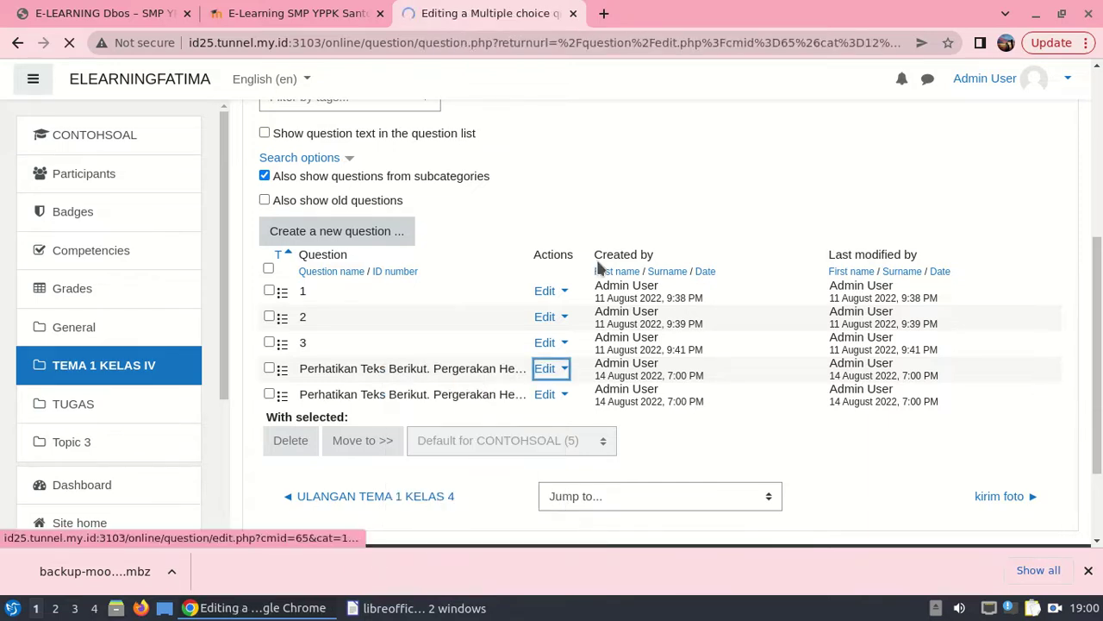
scroll(650, 288, "down", 2)
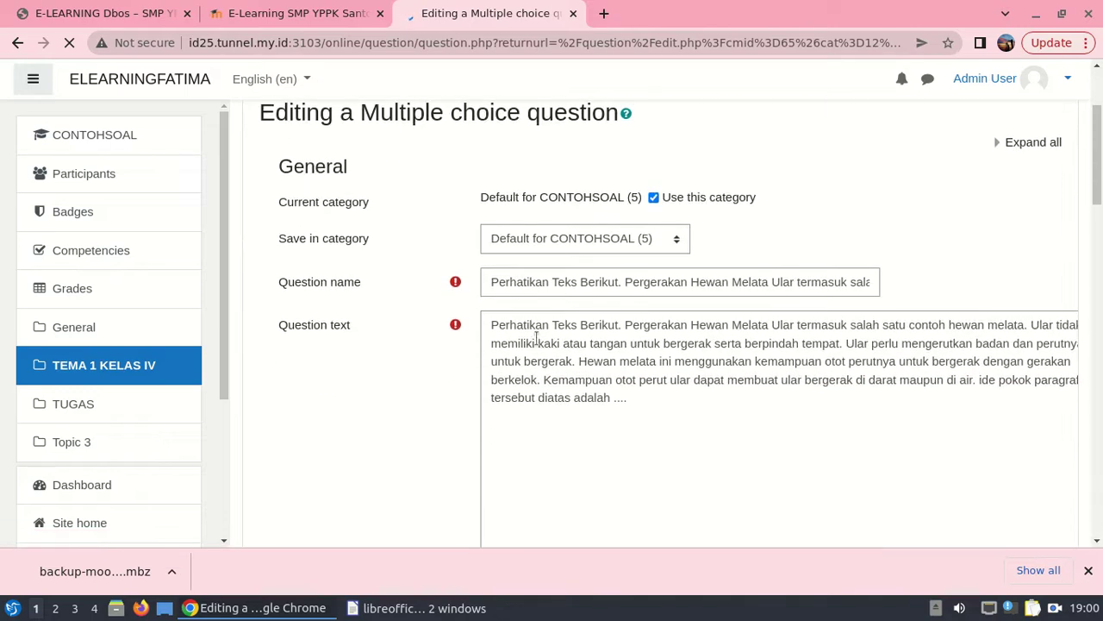
scroll(597, 336, "down", 1)
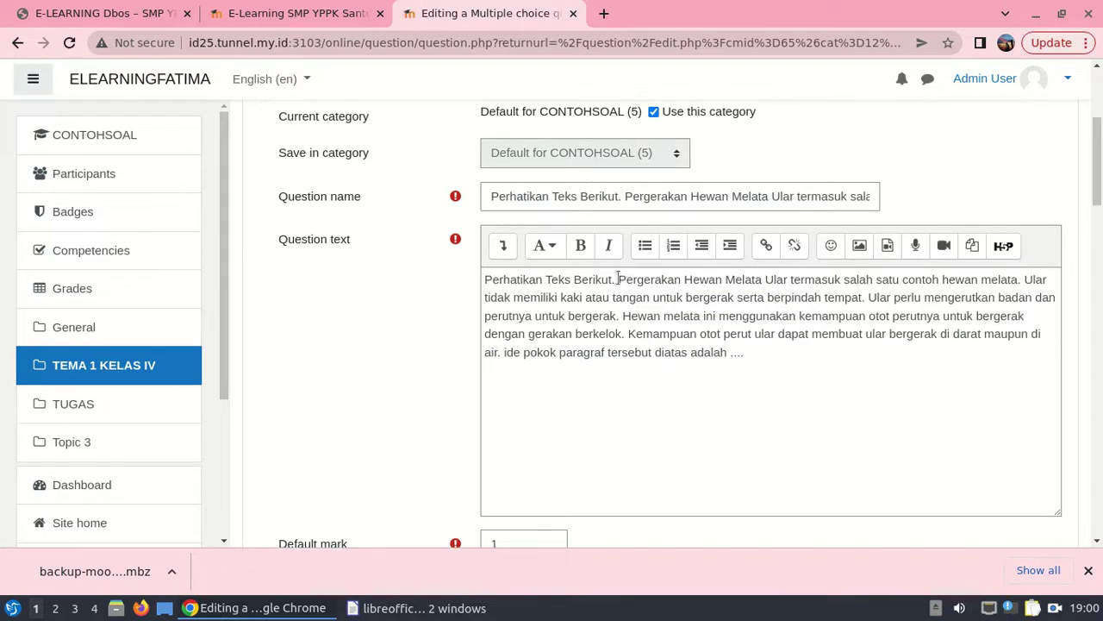
Put "Pergerakan Hewan Melata" on its own line in the question text and make it bold.
left_click(621, 278)
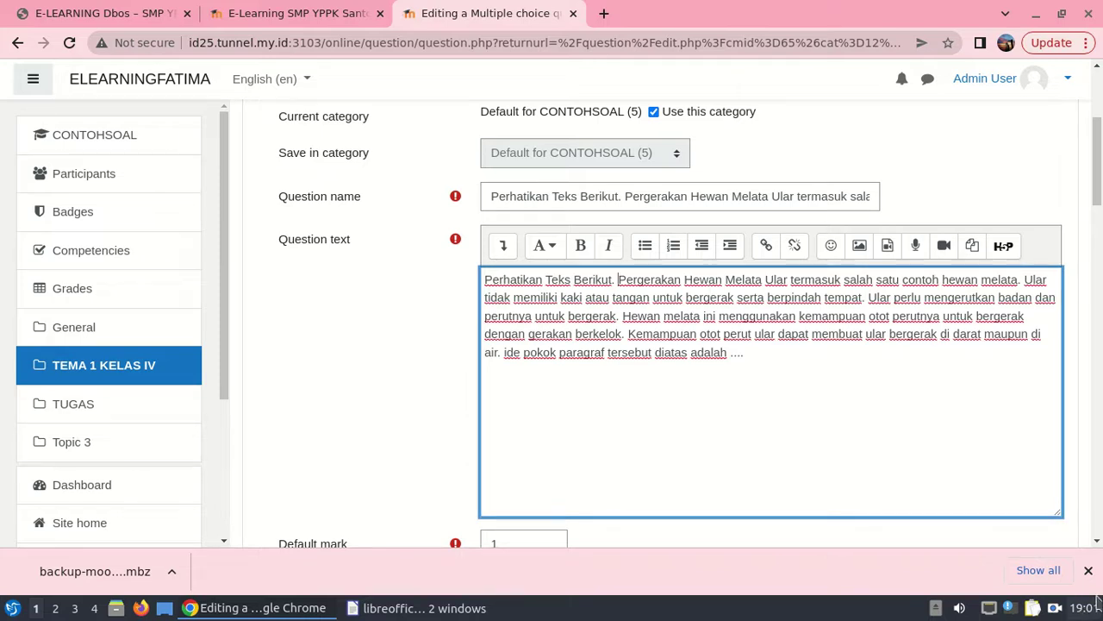
key("Return")
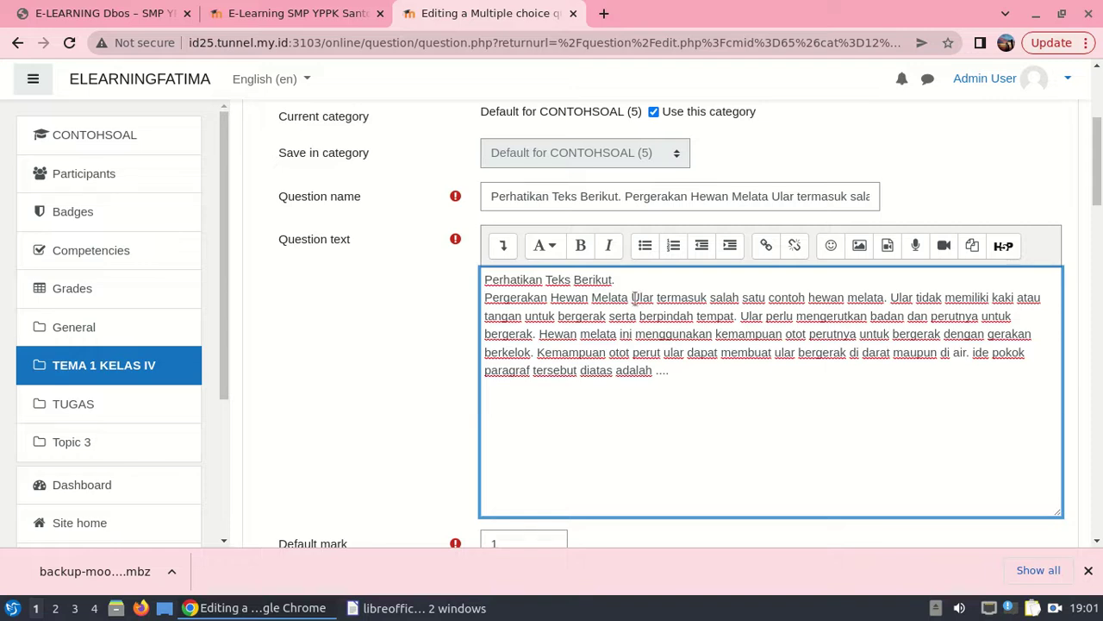
key("Return")
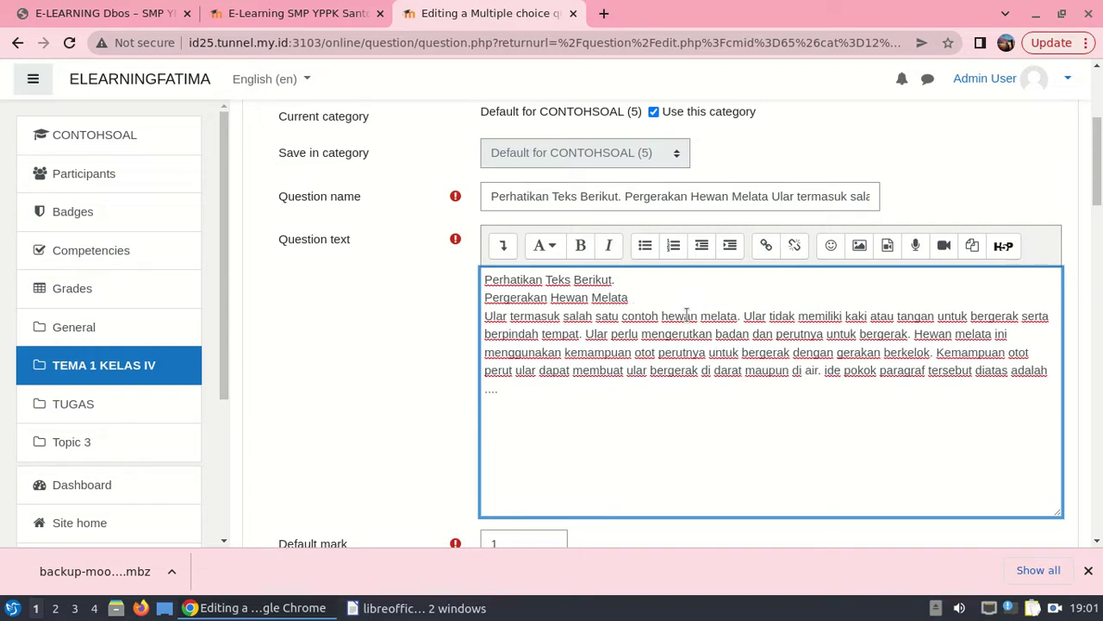
left_click_drag(633, 296, 482, 298)
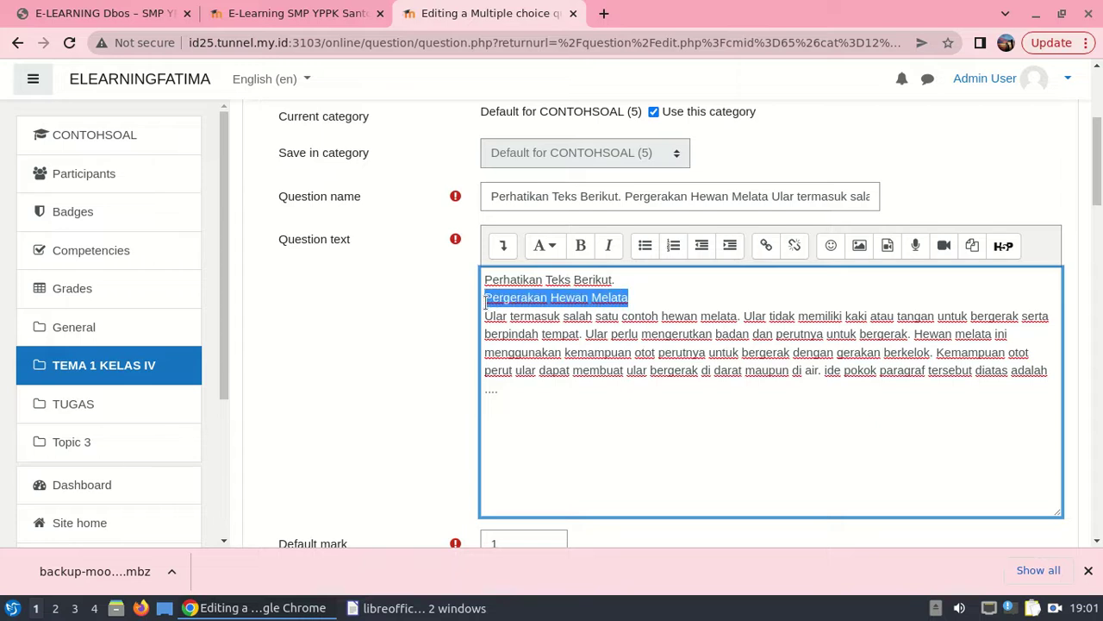
left_click(580, 245)
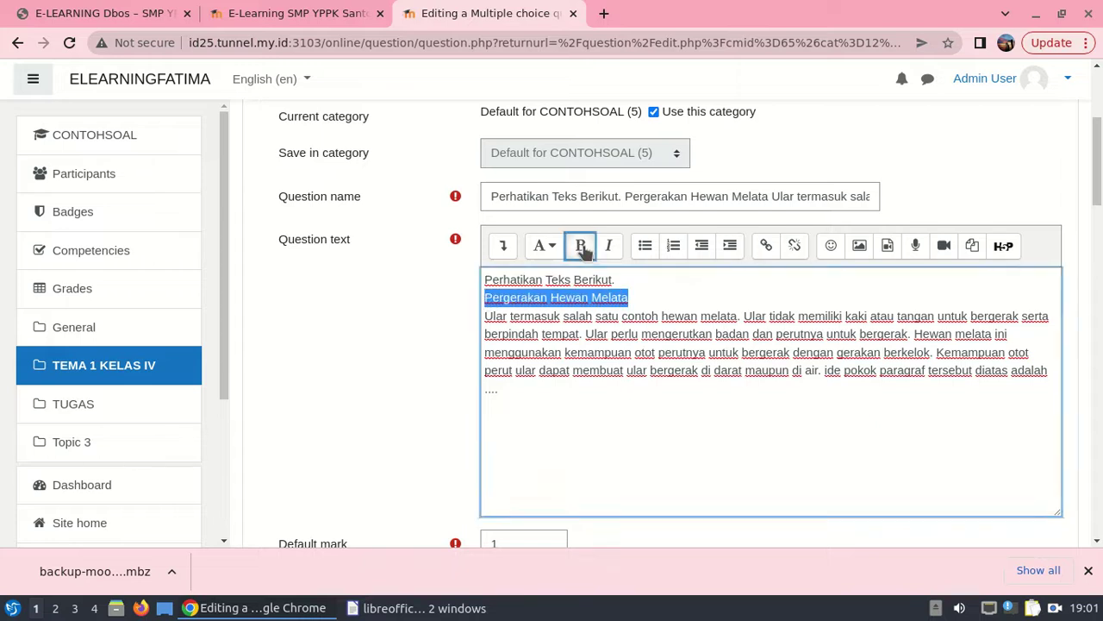
Replace the period after "Perhatikan Teks Berikut" with an exclamation mark.
left_click(634, 274)
key("BackSpace")
key("Print")
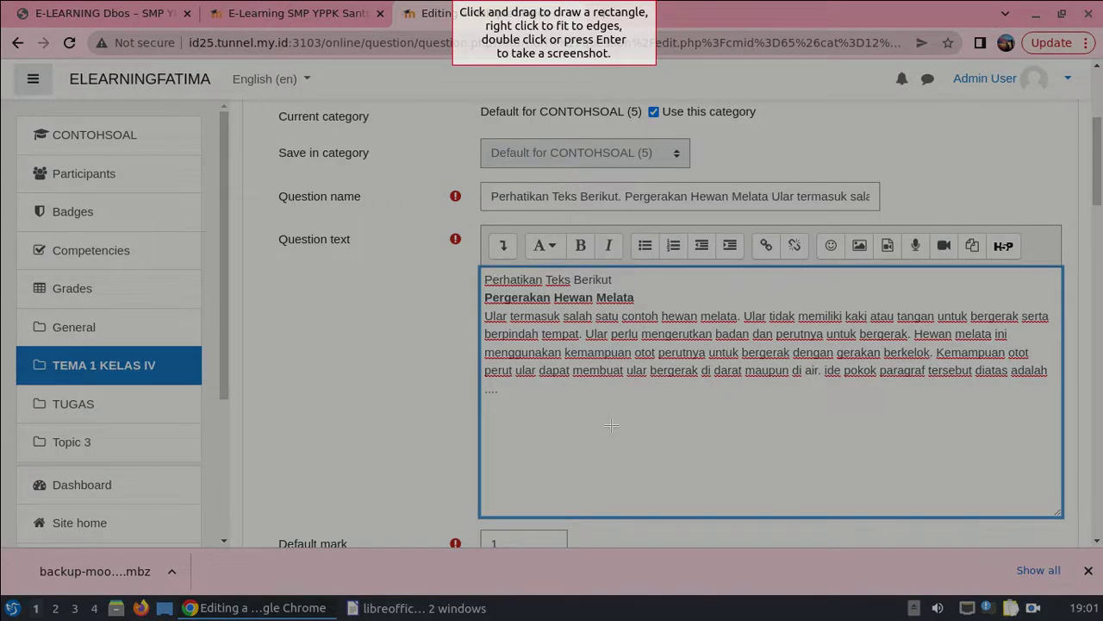
key("Escape")
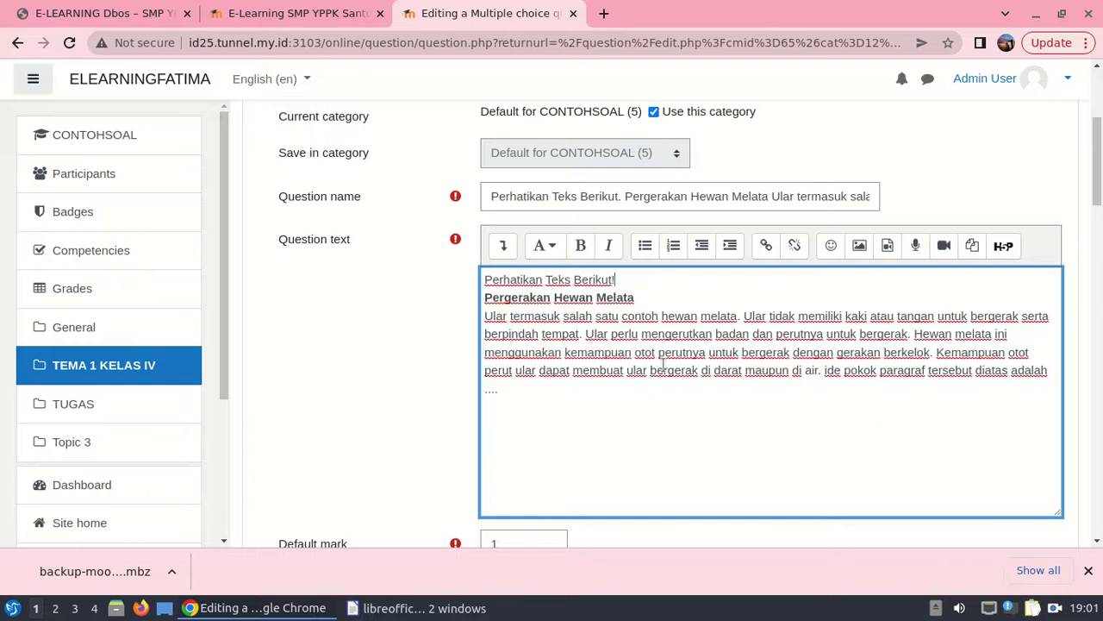
Copy the whole formatted question text and save the changes to the question.
key("ctrl+a")
key("ctrl+c")
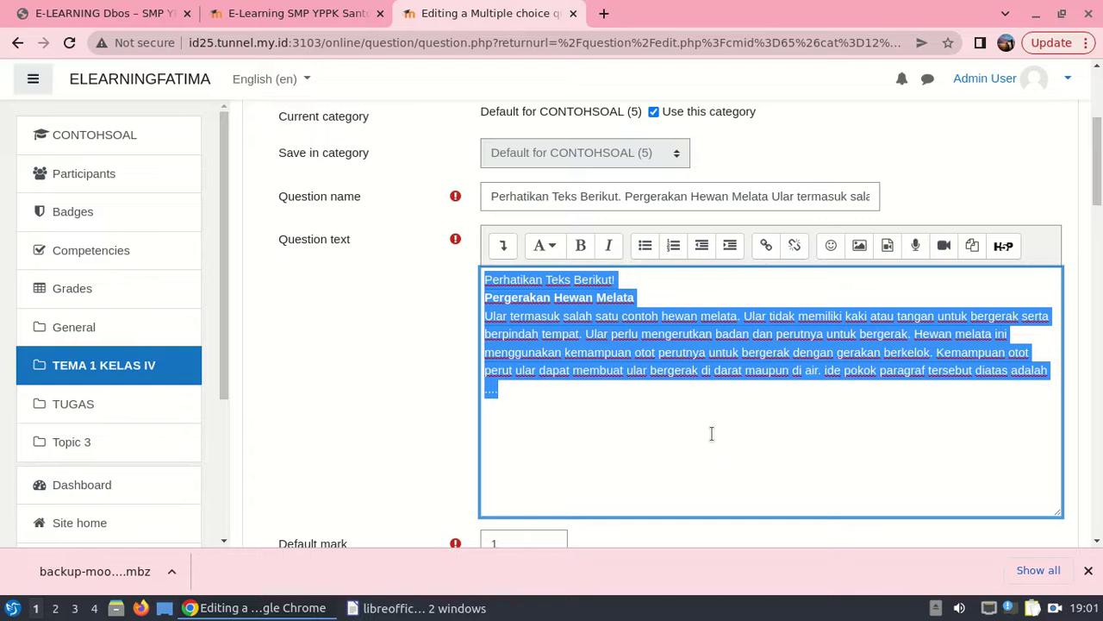
scroll(712, 433, "down", 6)
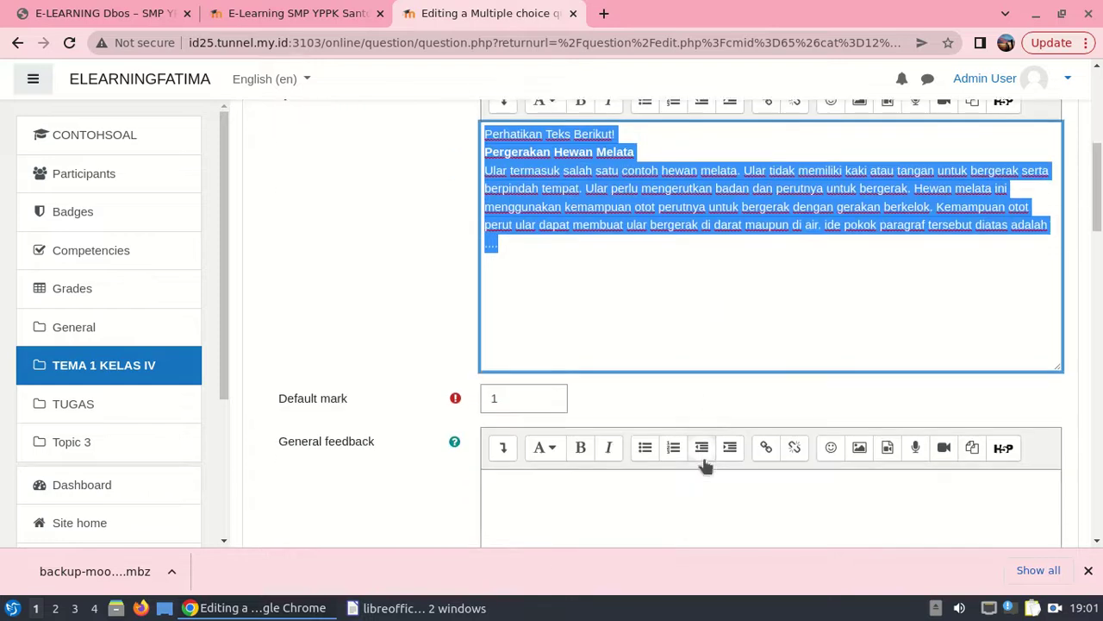
scroll(705, 466, "down", 8)
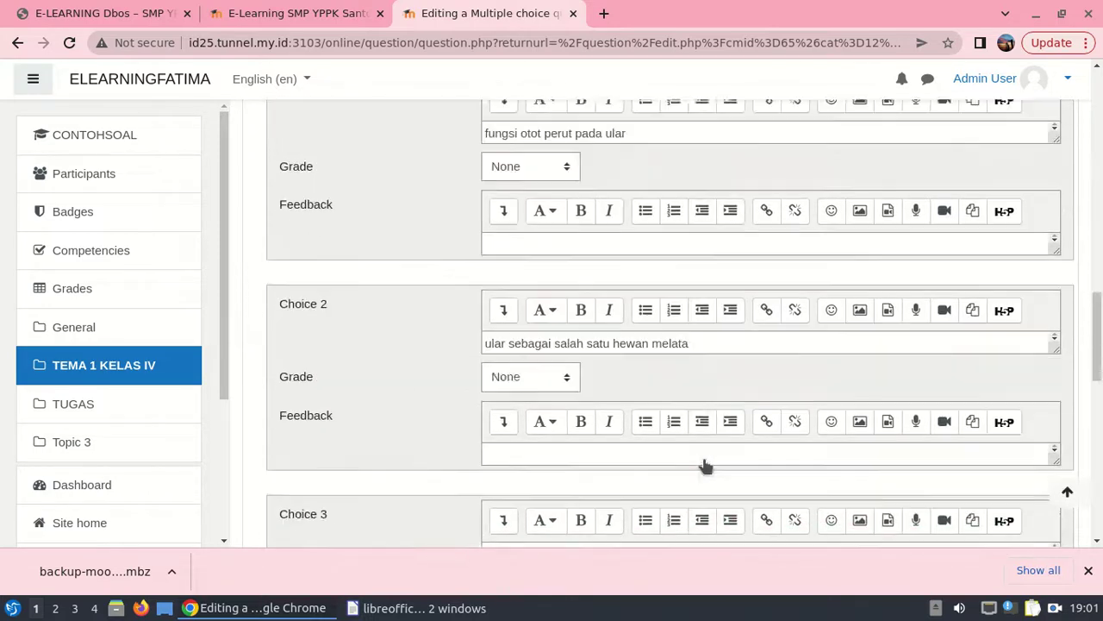
scroll(702, 466, "down", 7)
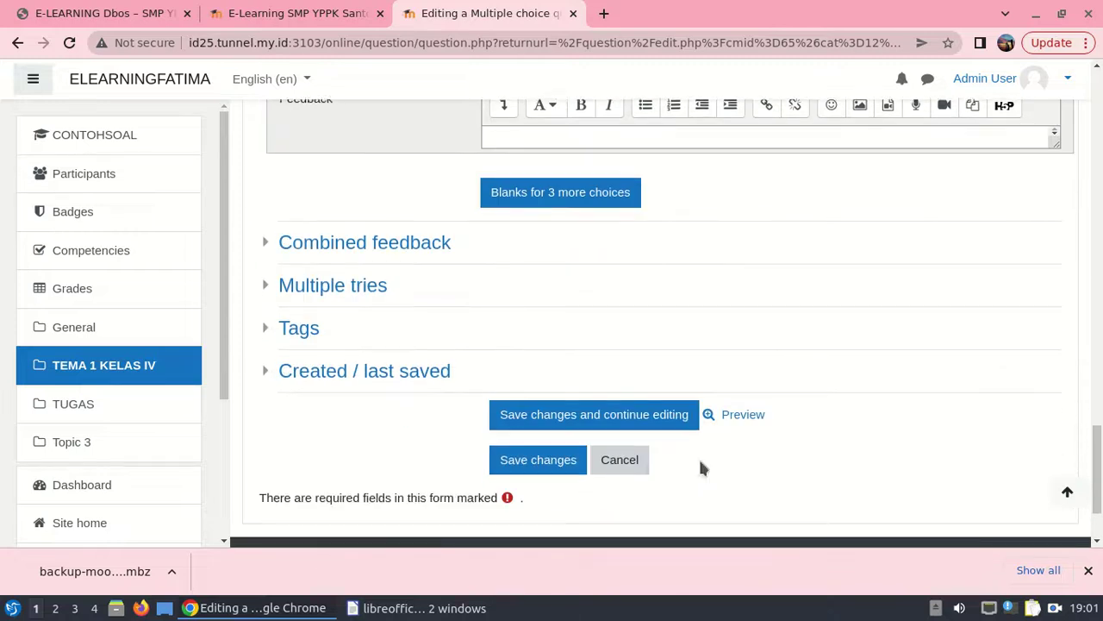
left_click(557, 383)
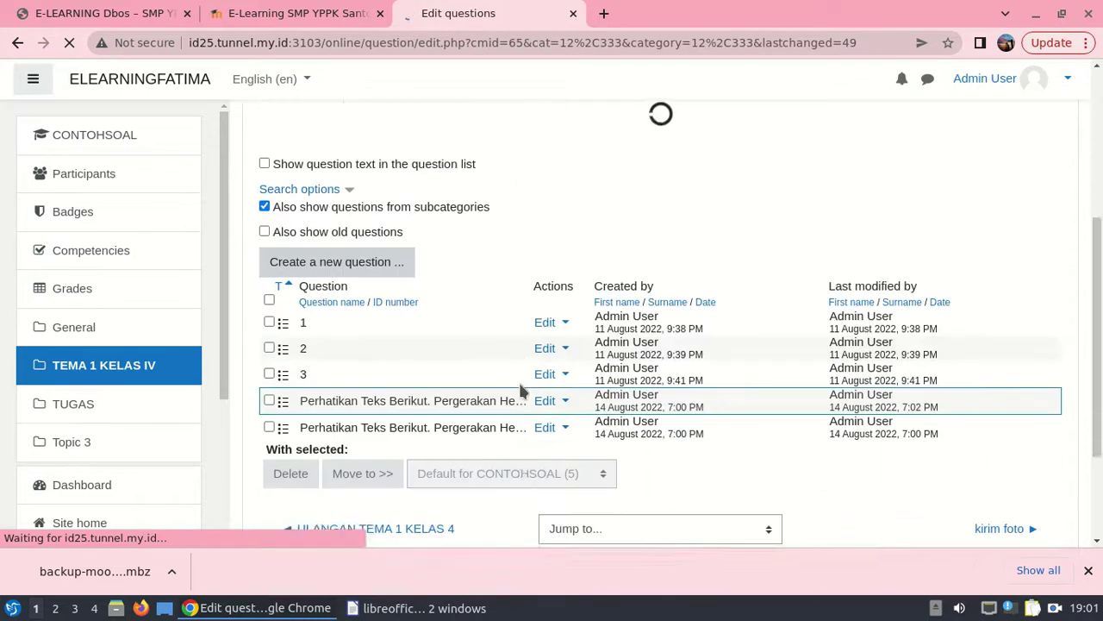
Open the second imported "Perhatikan Teks Berikut" question for editing, at its question text.
left_click(562, 343)
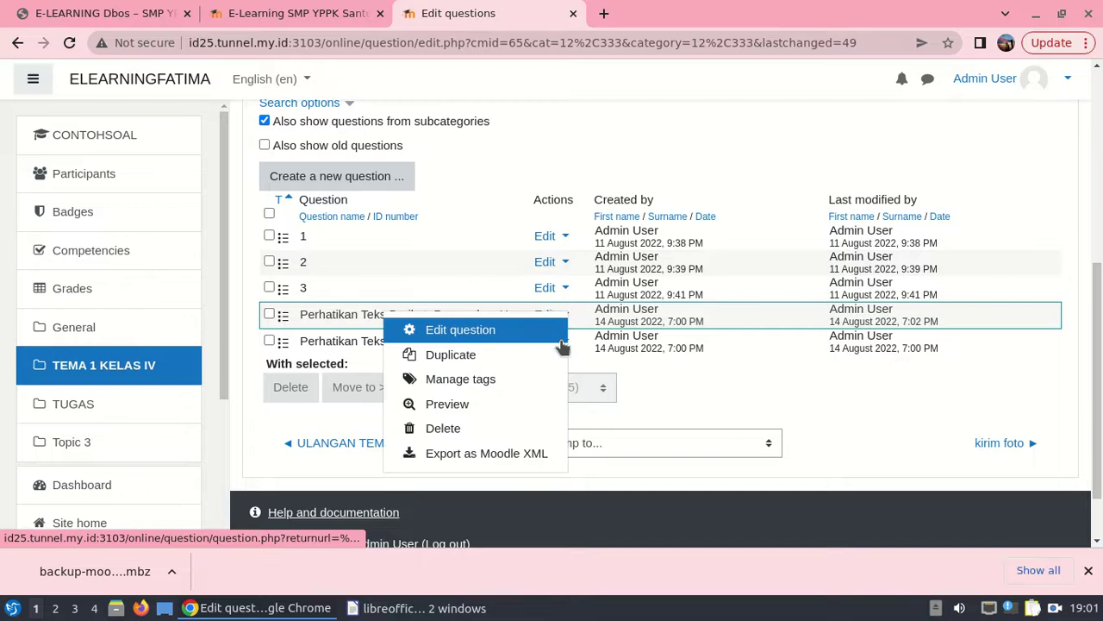
left_click(487, 332)
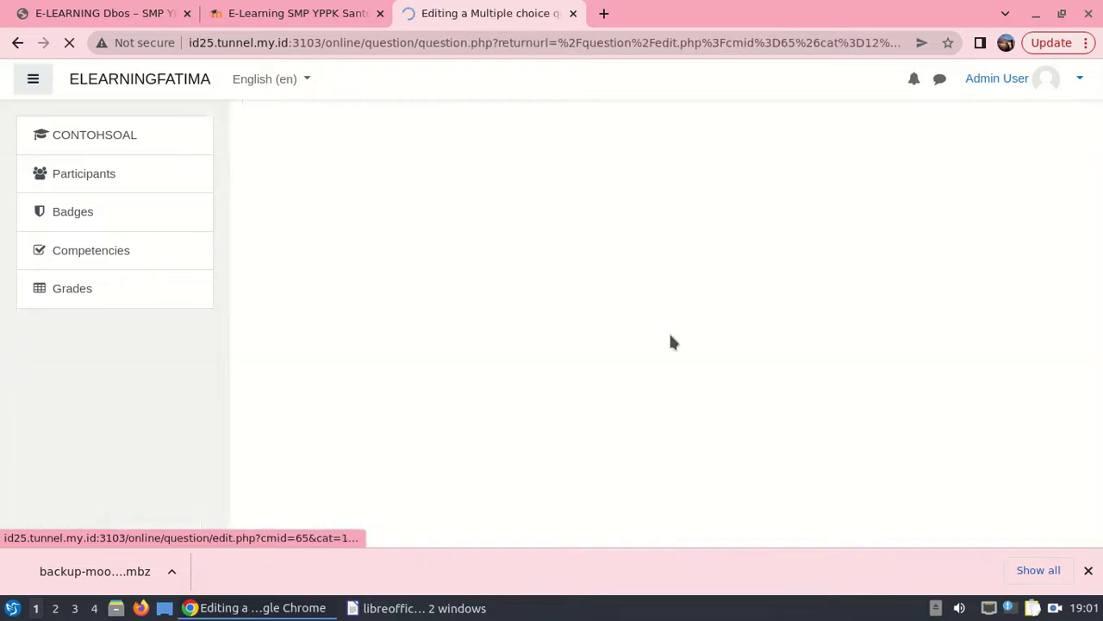
scroll(773, 396, "down", 2)
scroll(775, 401, "down", 1)
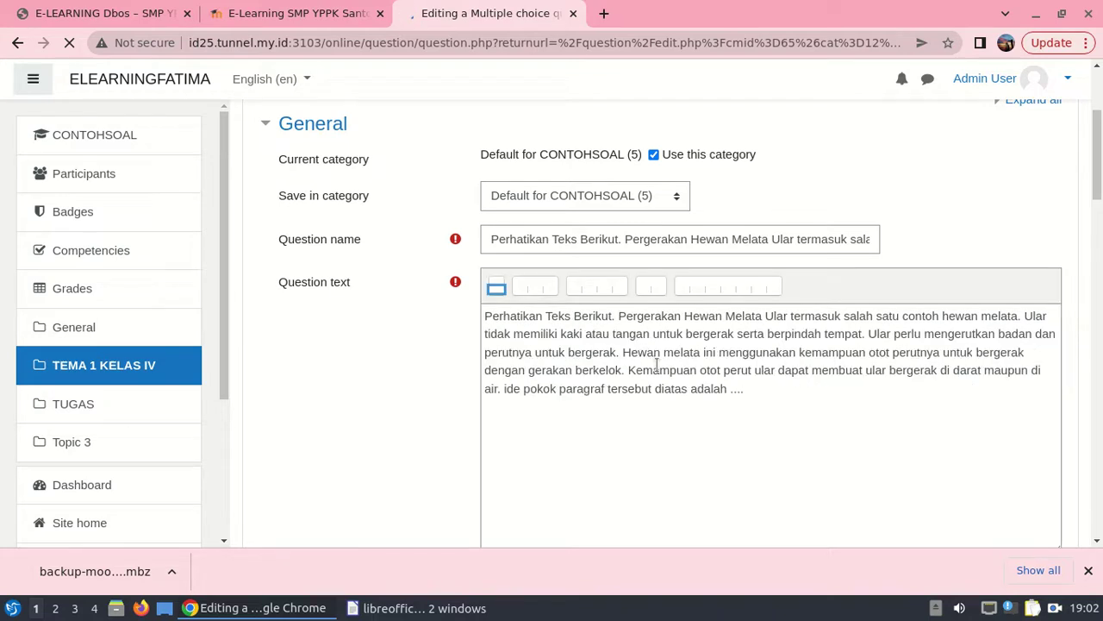
Replace the whole question text with the copied formatted passage and save the changes to the question.
double_click(737, 389)
left_click_drag(741, 388, 446, 307)
key("ctrl+v")
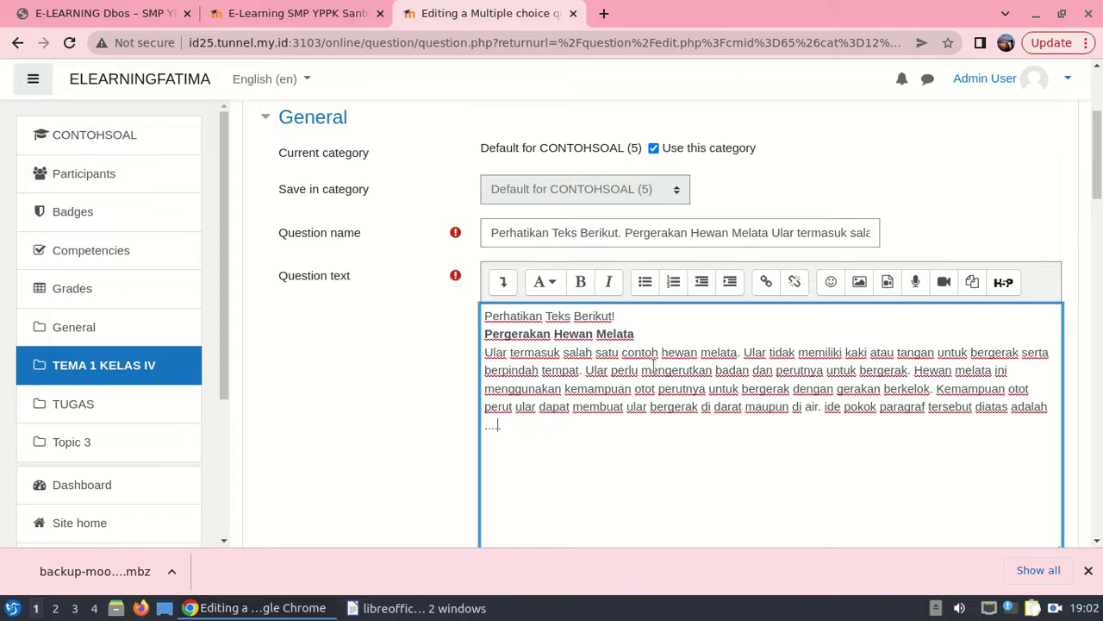
scroll(652, 367, "down", 10)
scroll(652, 366, "down", 10)
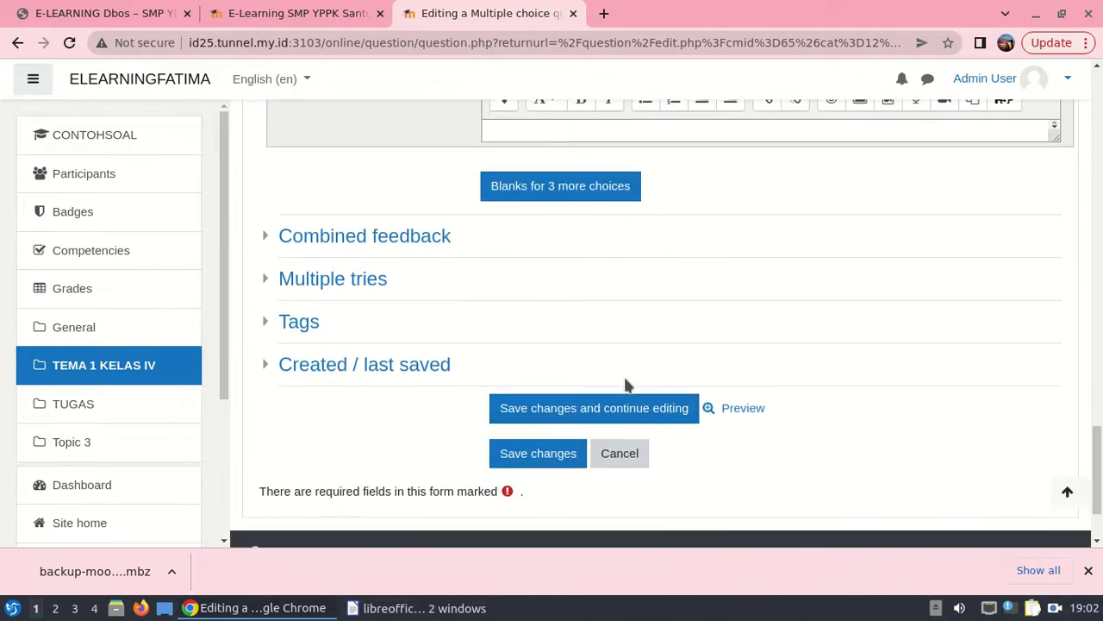
left_click(559, 463)
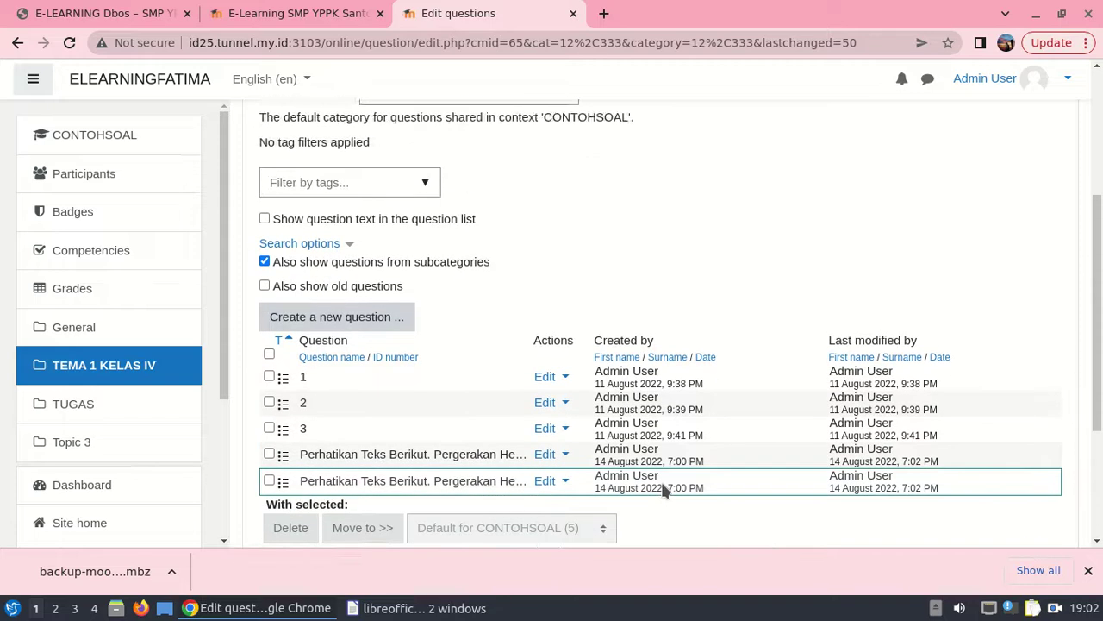
Return from the question bank to the SOAL CERITA quiz and open it for editing its questions.
scroll(662, 491, "up", 5)
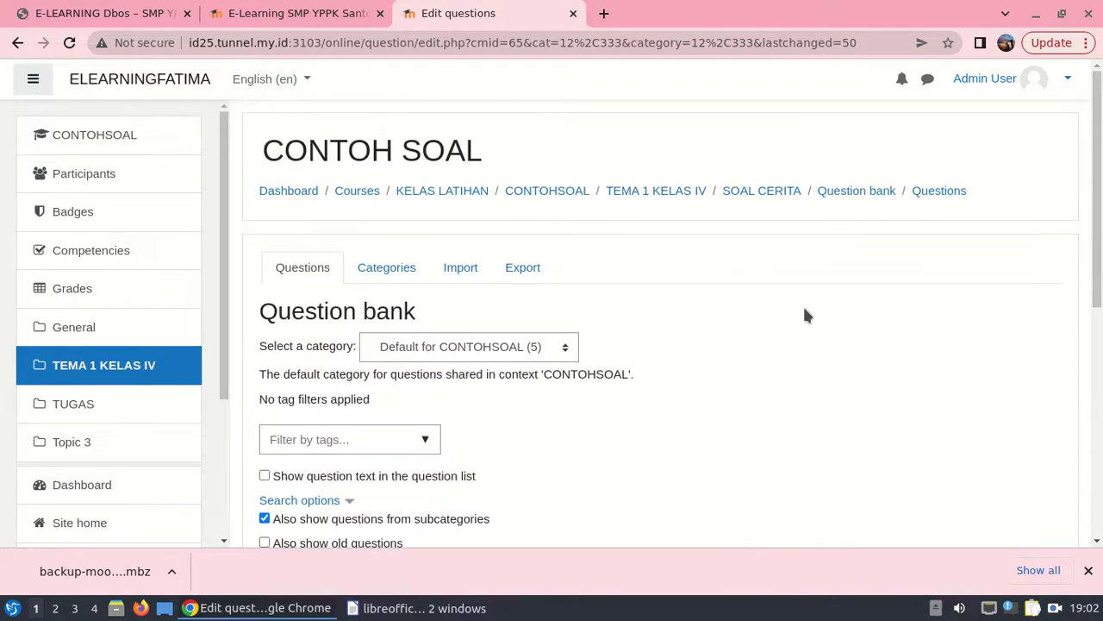
left_click(755, 191)
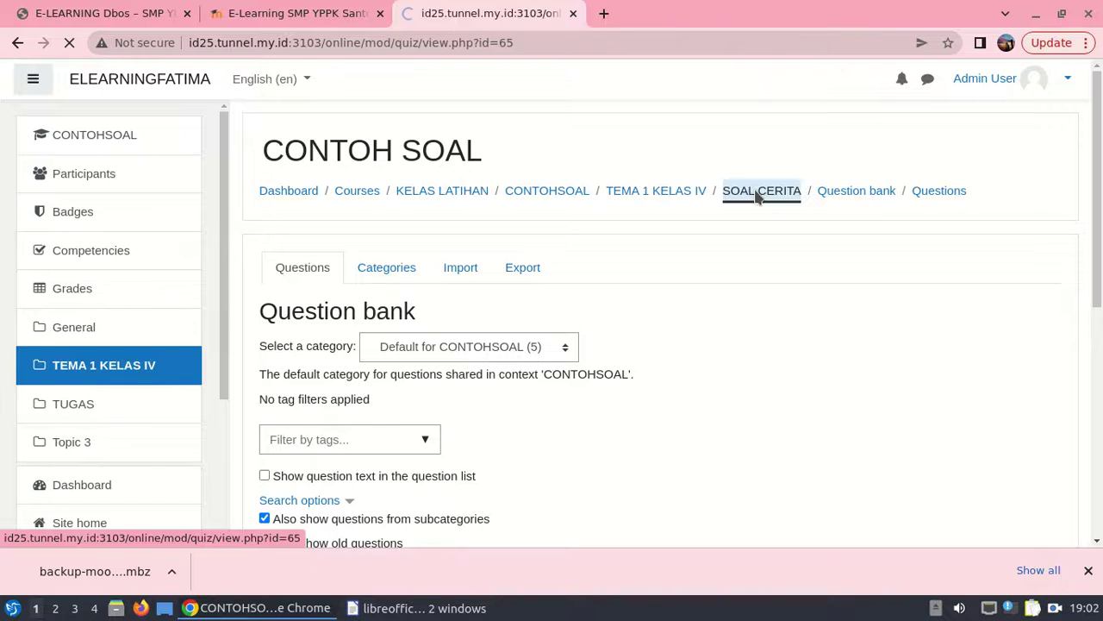
scroll(748, 321, "down", 3)
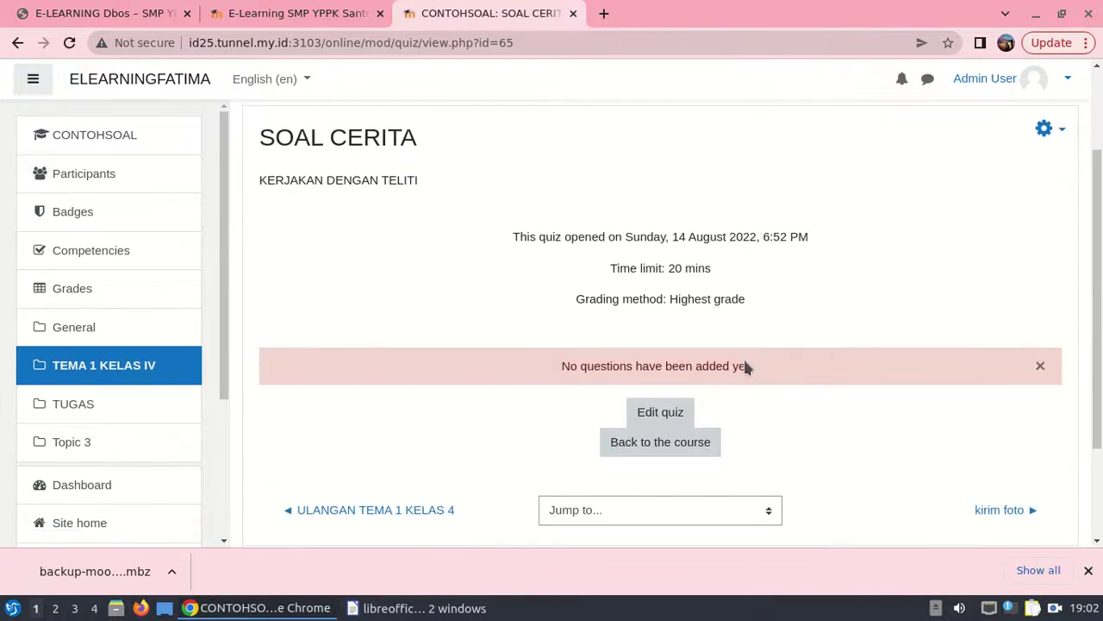
left_click(679, 415)
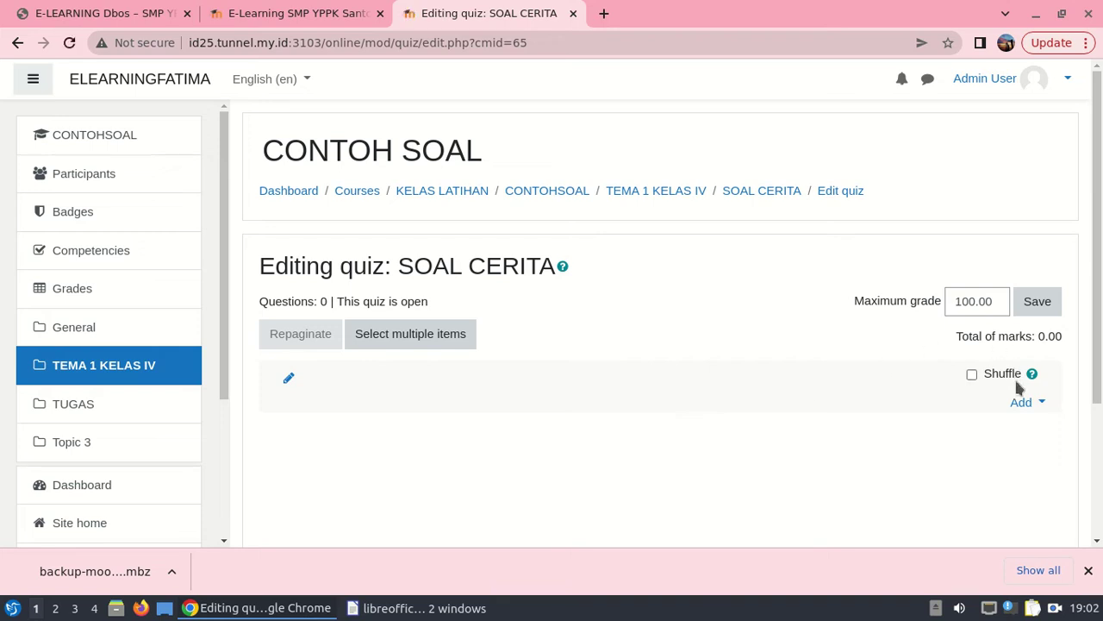
Add both "Perhatikan Teks Berikut" questions from the question bank to the quiz and save the maximum grade of 100.00.
left_click(1026, 403)
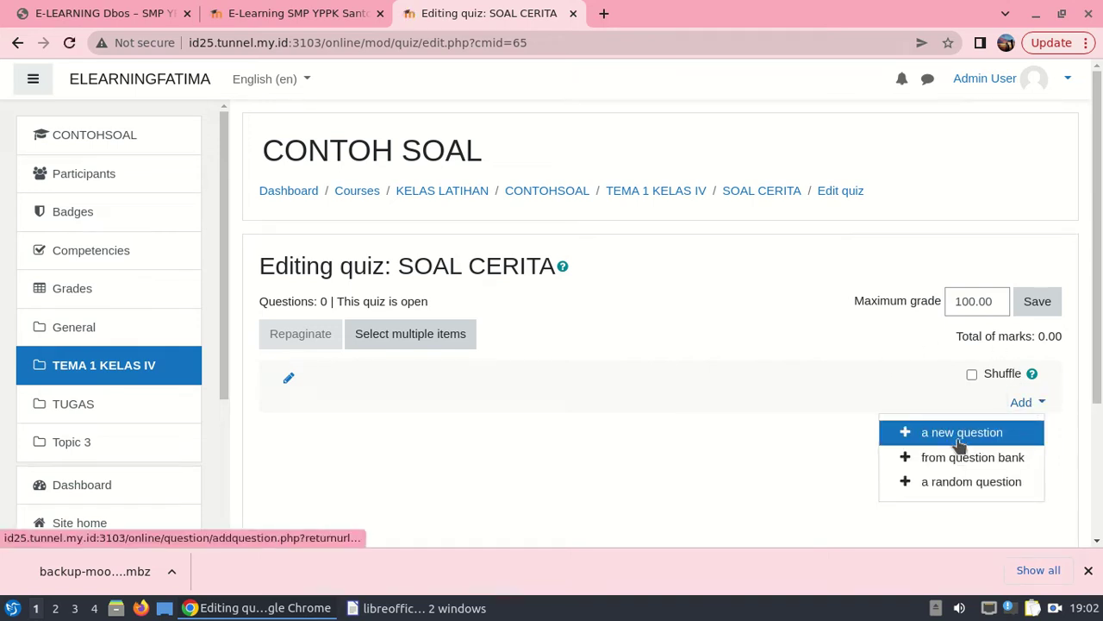
left_click(972, 463)
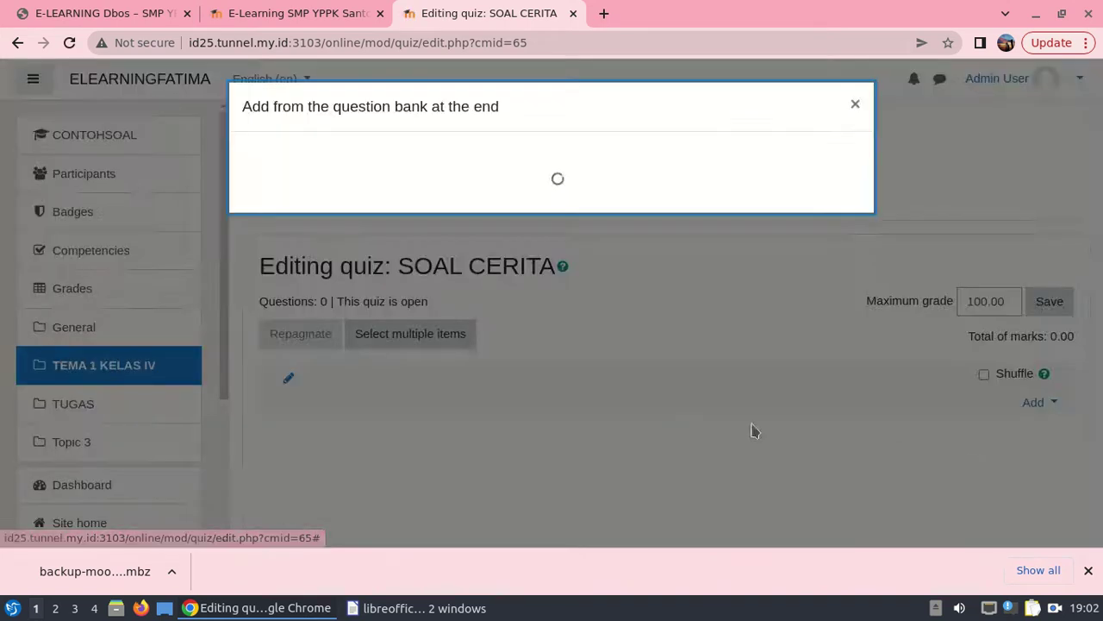
left_click(269, 449)
left_click(268, 472)
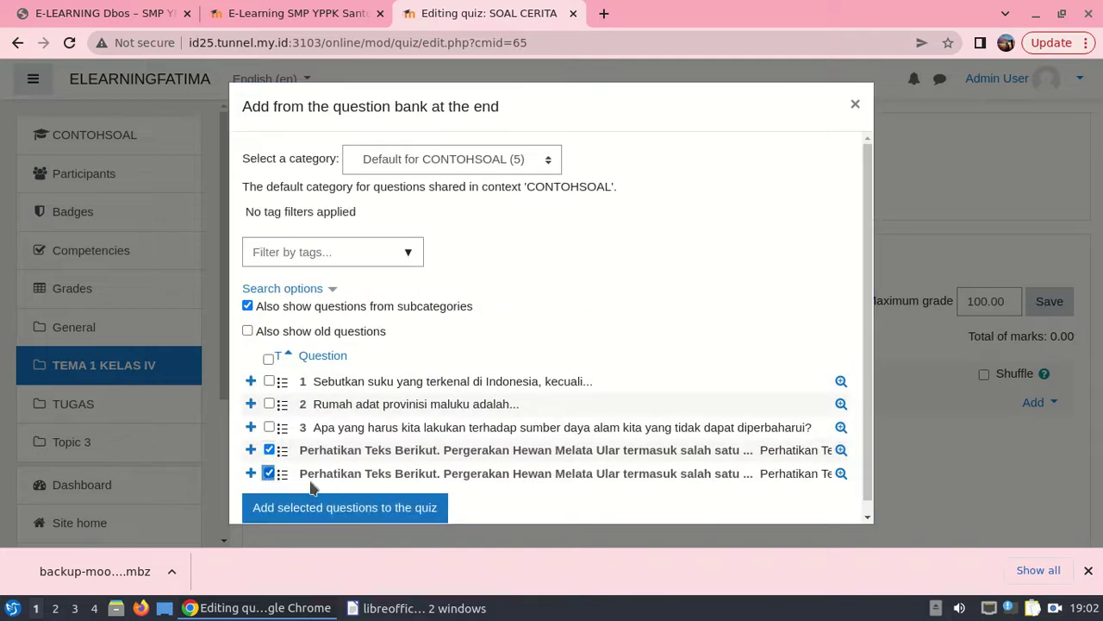
left_click(387, 510)
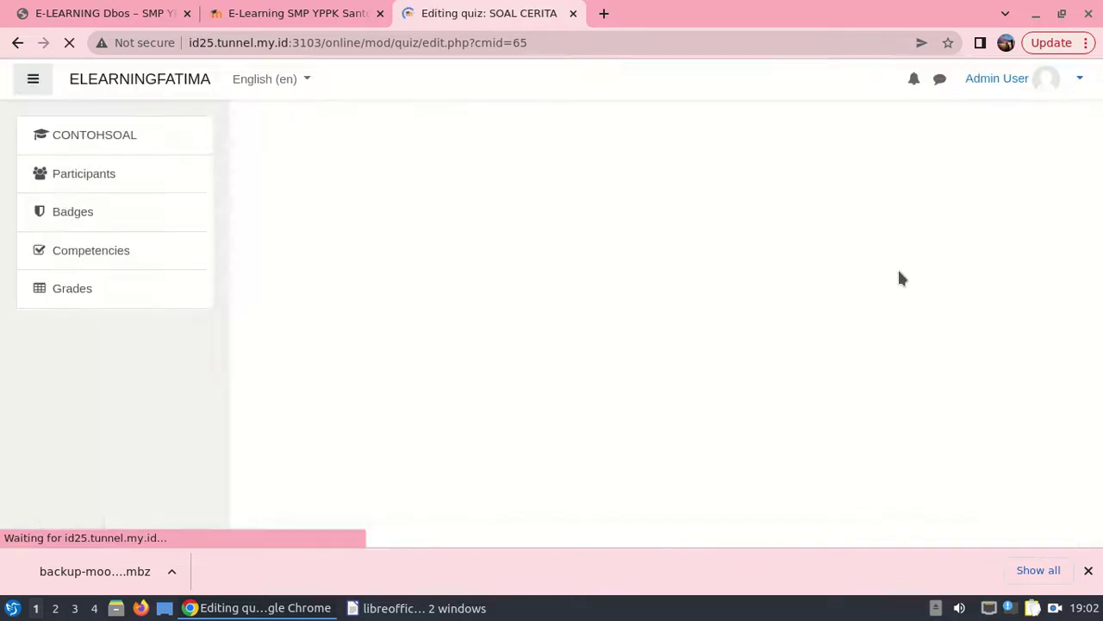
scroll(694, 307, "down", 3)
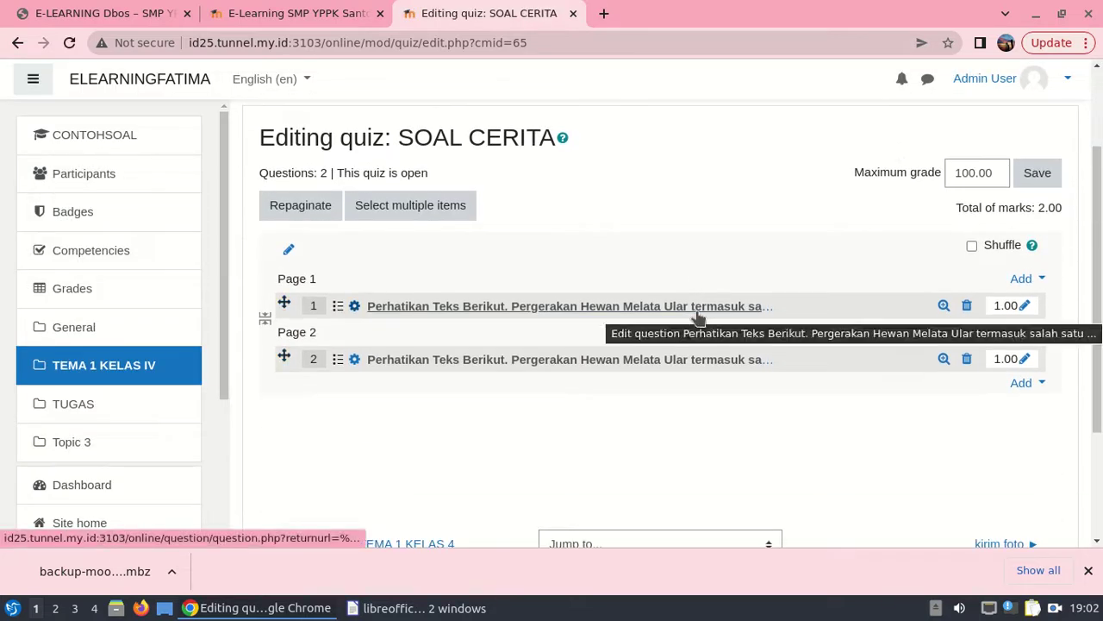
left_click(1038, 175)
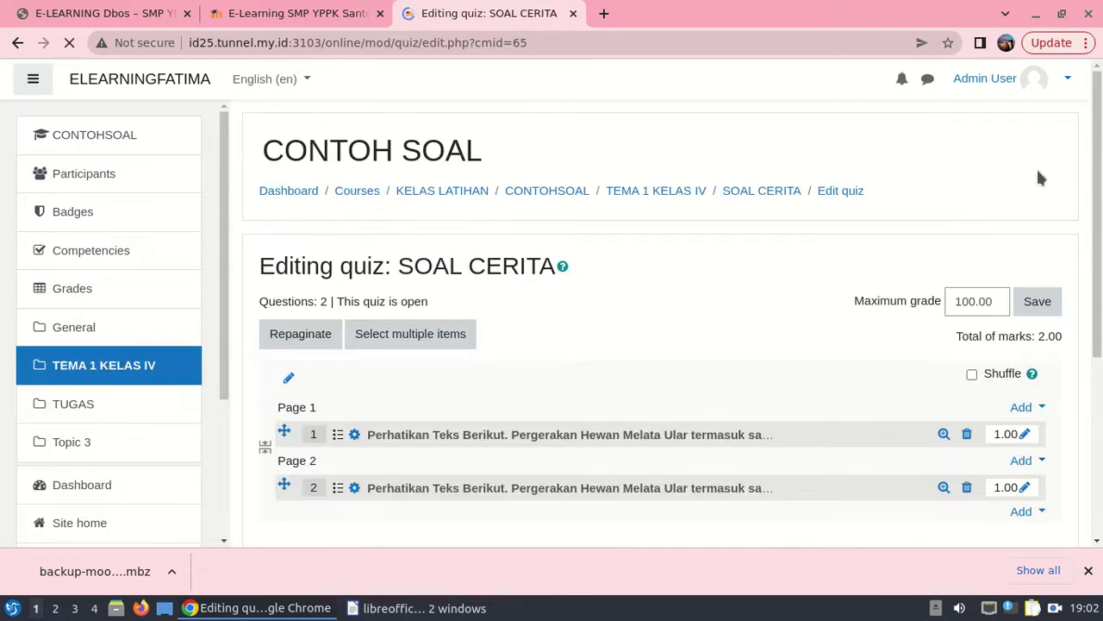
Return to the SOAL CERITA quiz page and start a timed preview attempt of the quiz.
left_click(750, 203)
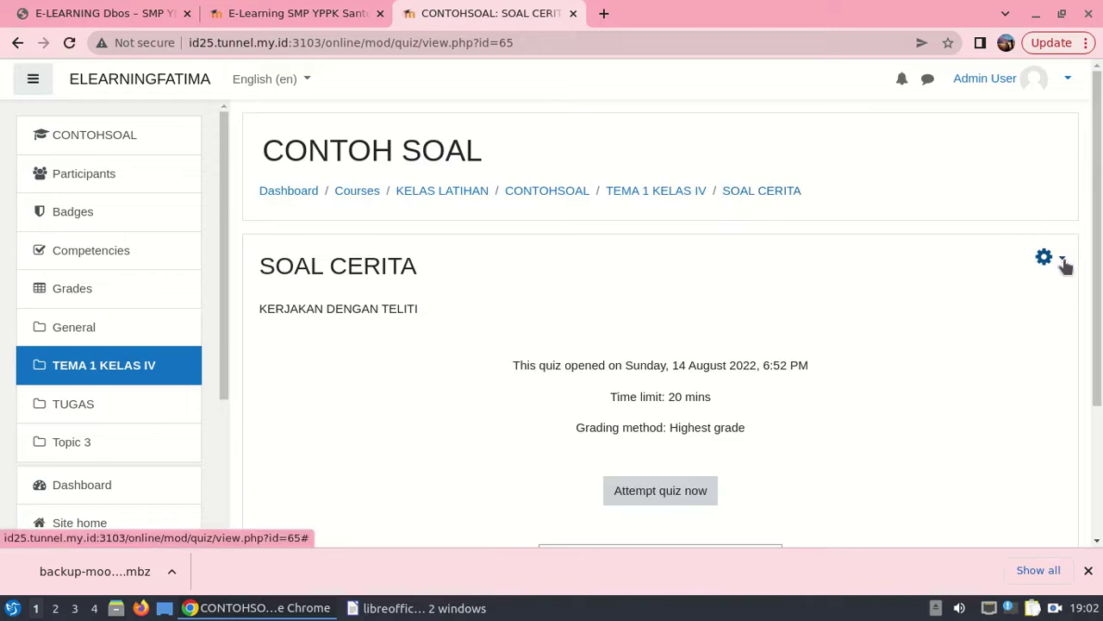
left_click(1063, 264)
left_click(970, 385)
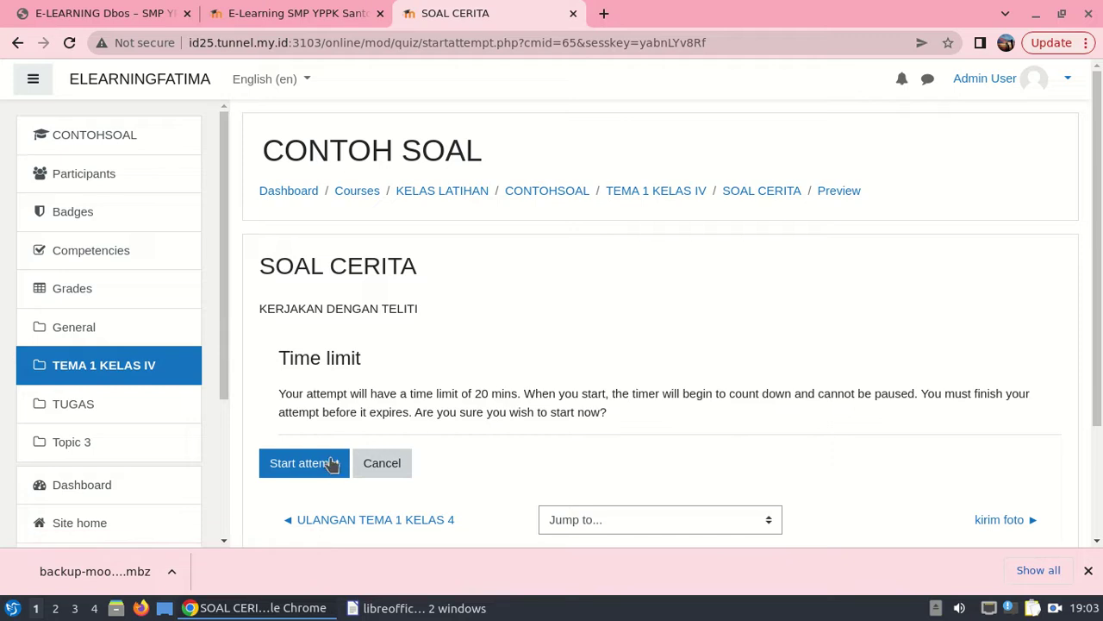
left_click(306, 463)
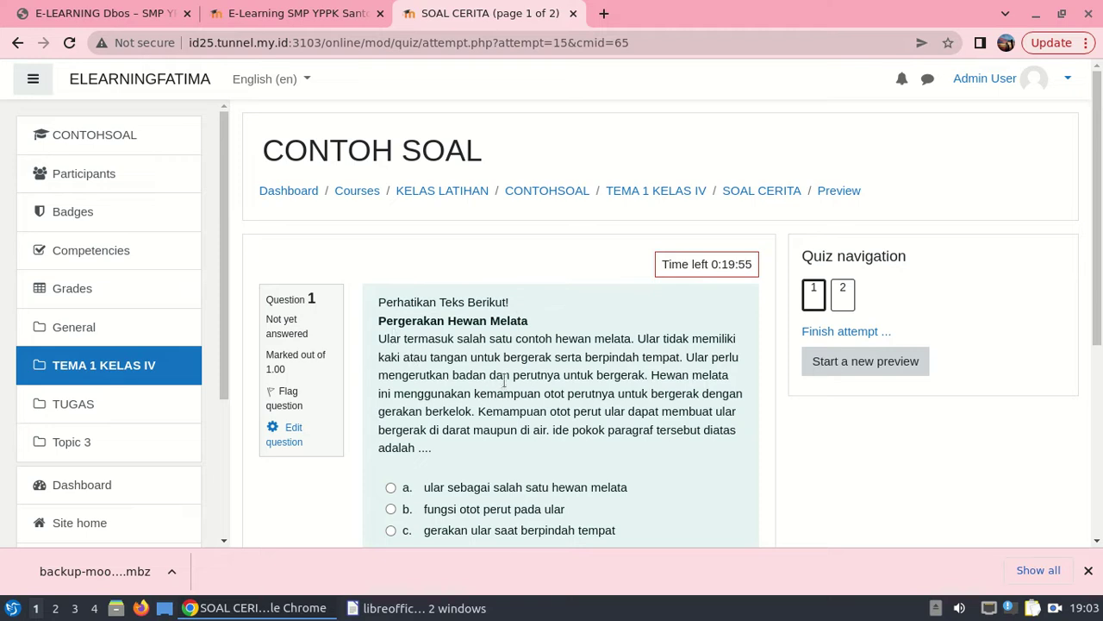
Examine the passage formatting and answer options of questions 1 and 2 in the quiz preview.
scroll(500, 381, "down", 2)
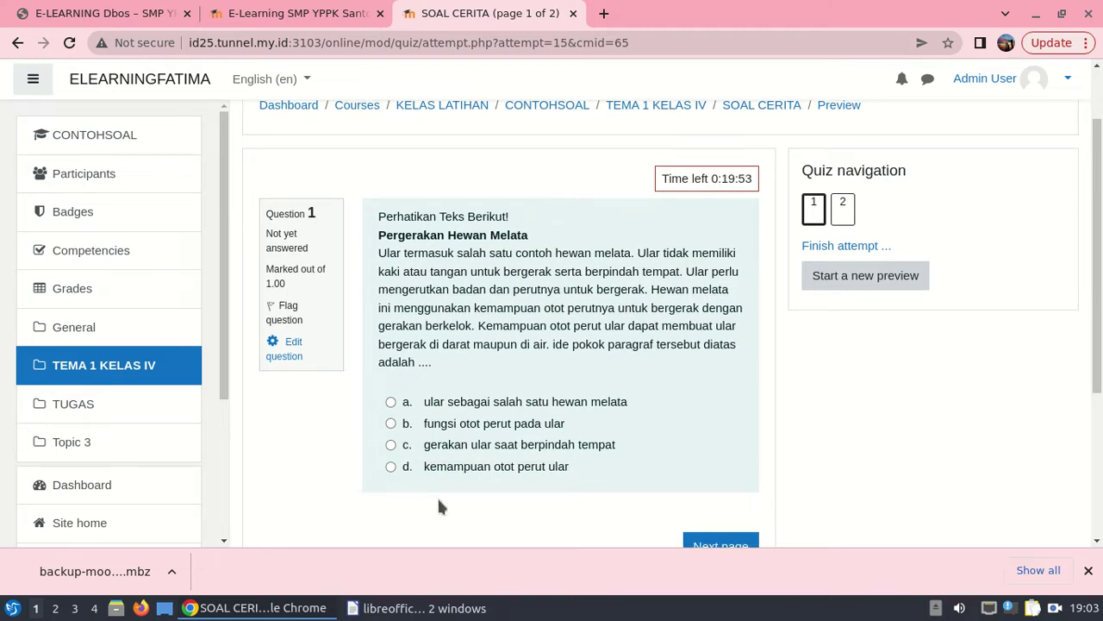
left_click(843, 218)
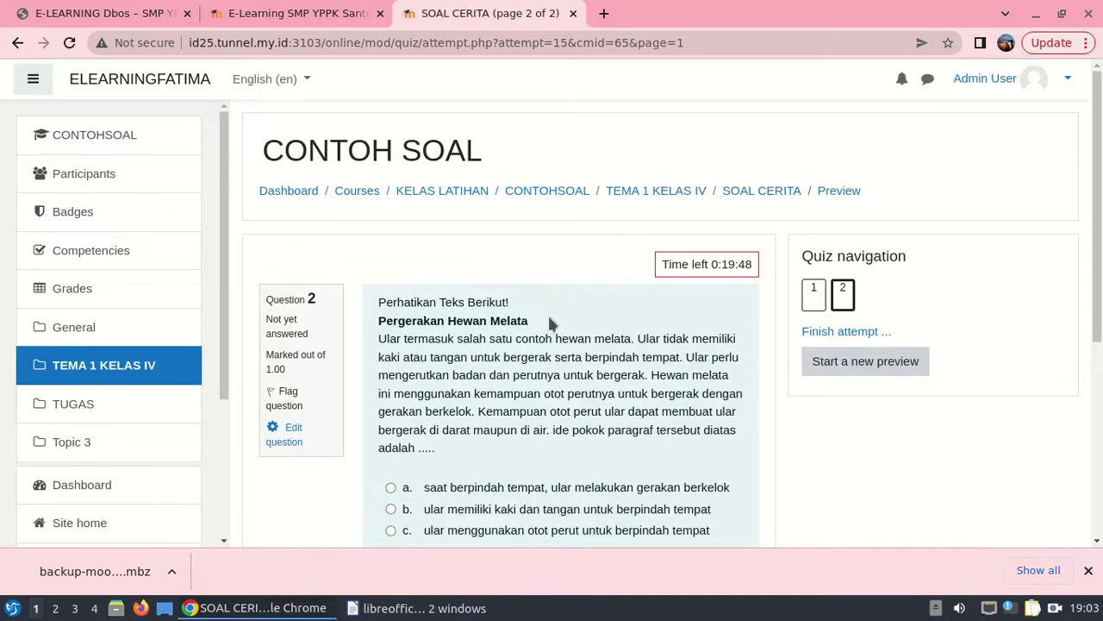
scroll(506, 349, "down", 1)
scroll(482, 414, "down", 1)
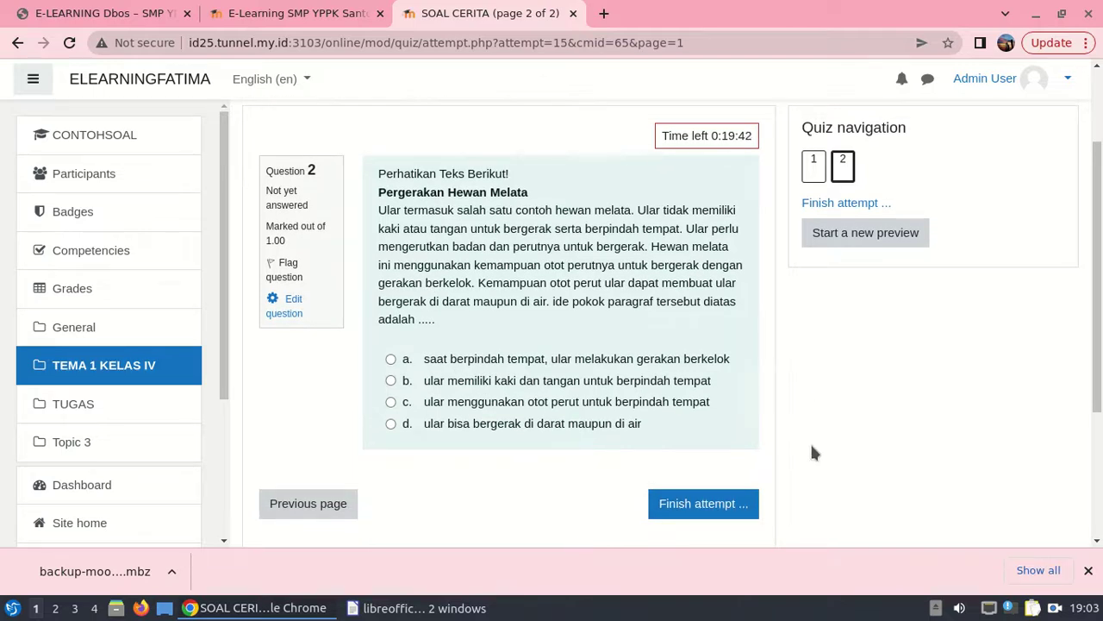
scroll(849, 429, "up", 2)
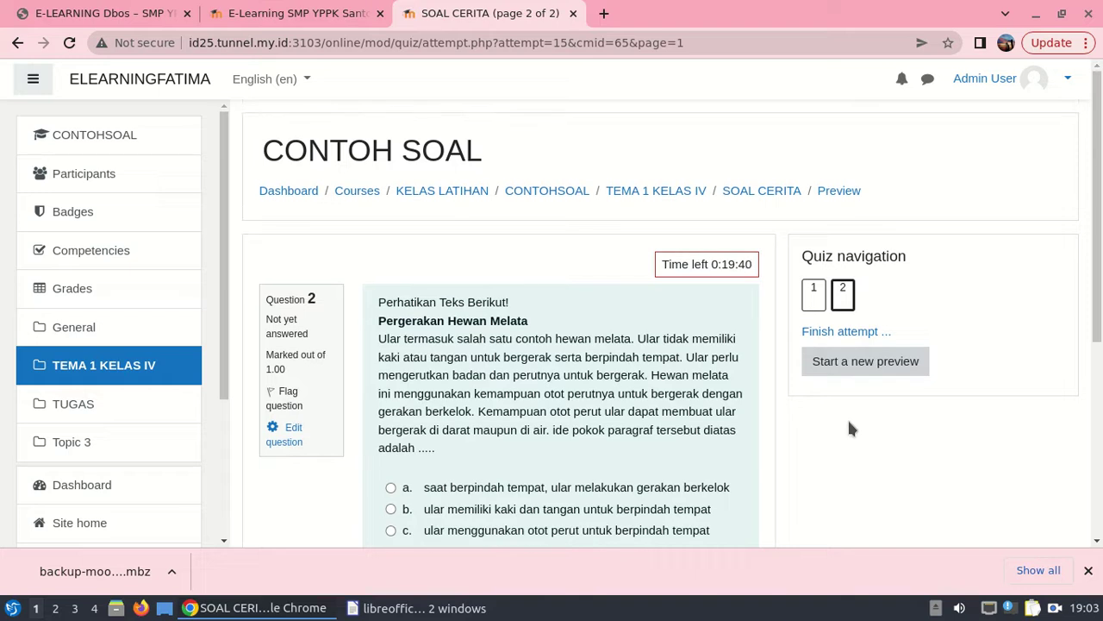